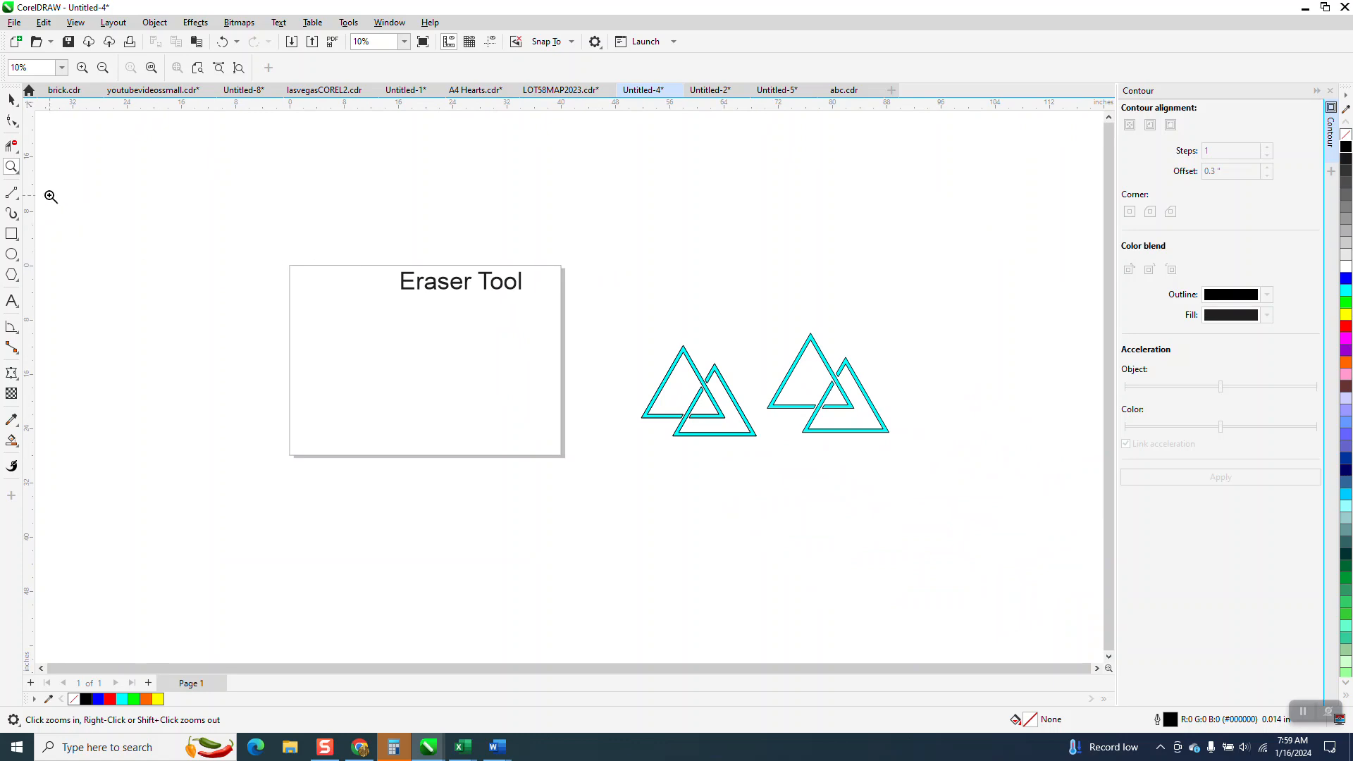
- Draw a three-sided polygon about 14.8 in wide and 12.8 in high below the title, with a 0.5 in outline
drag(299, 267, 639, 493)
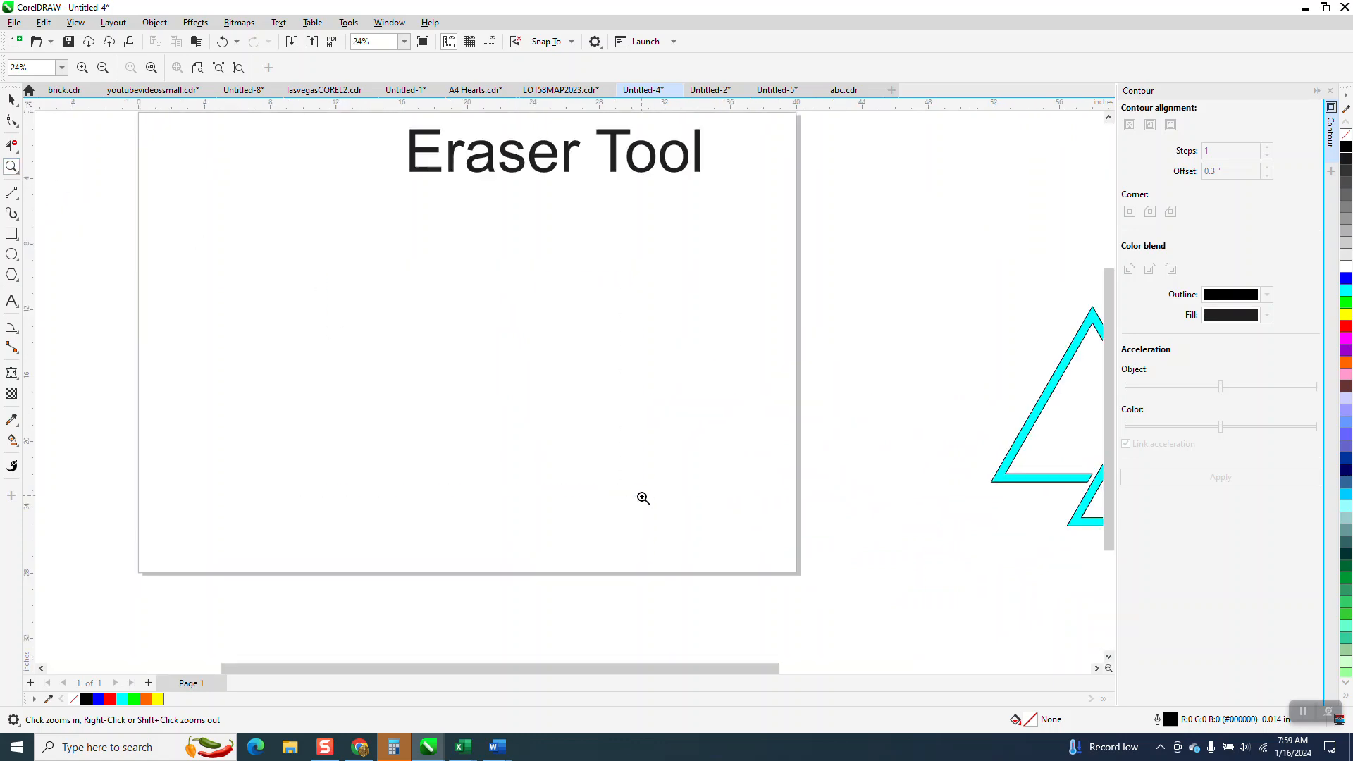
click(17, 280)
click(62, 282)
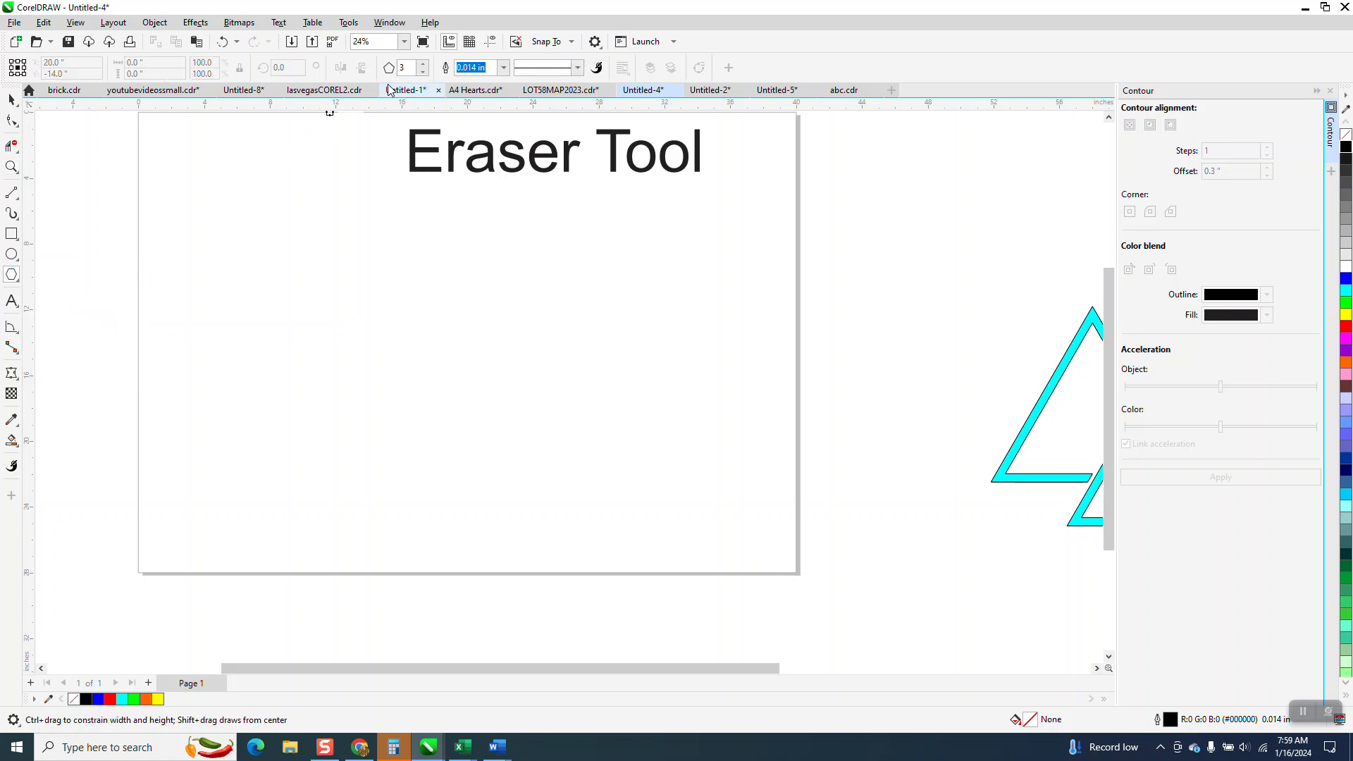
drag(516, 221, 383, 417)
click(505, 67)
click(458, 219)
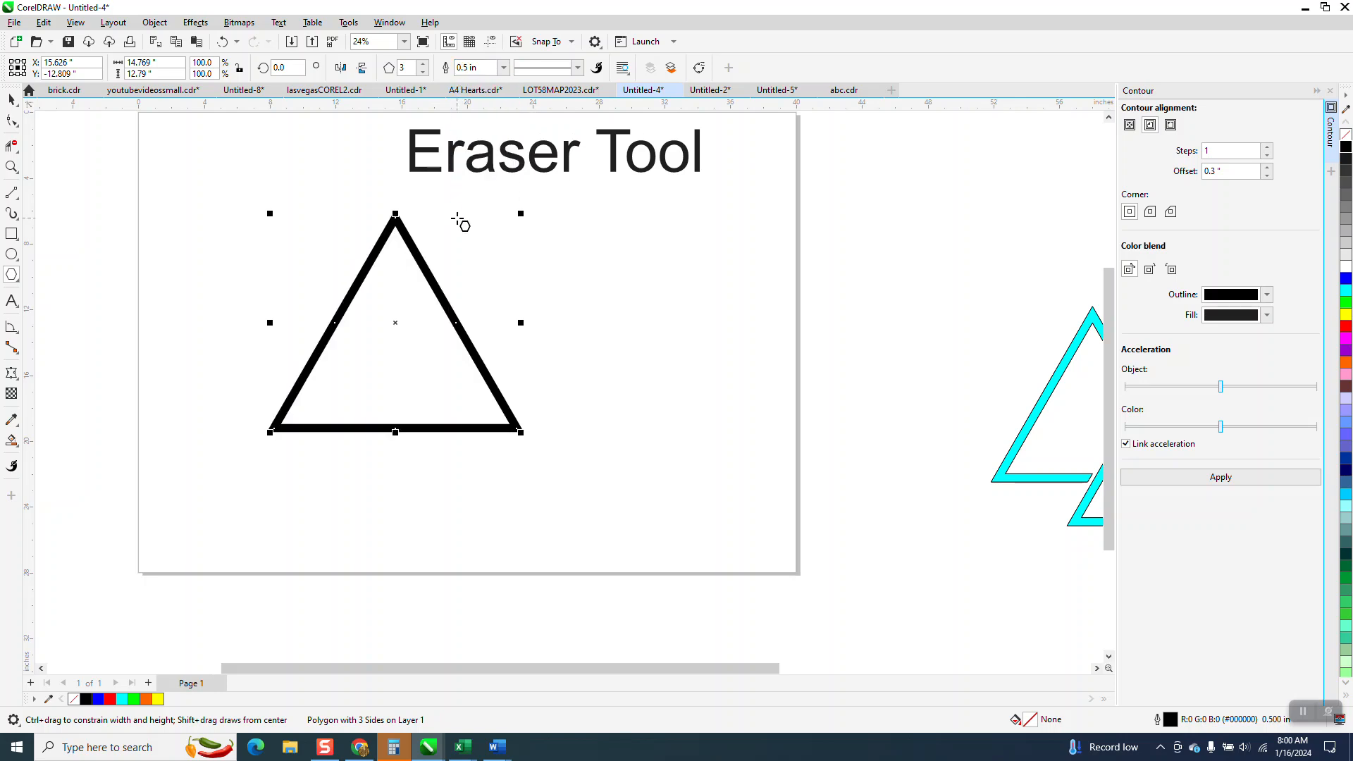
- Convert the triangle's outline to an object and give the resulting frame no fill and a black outline
click(155, 22)
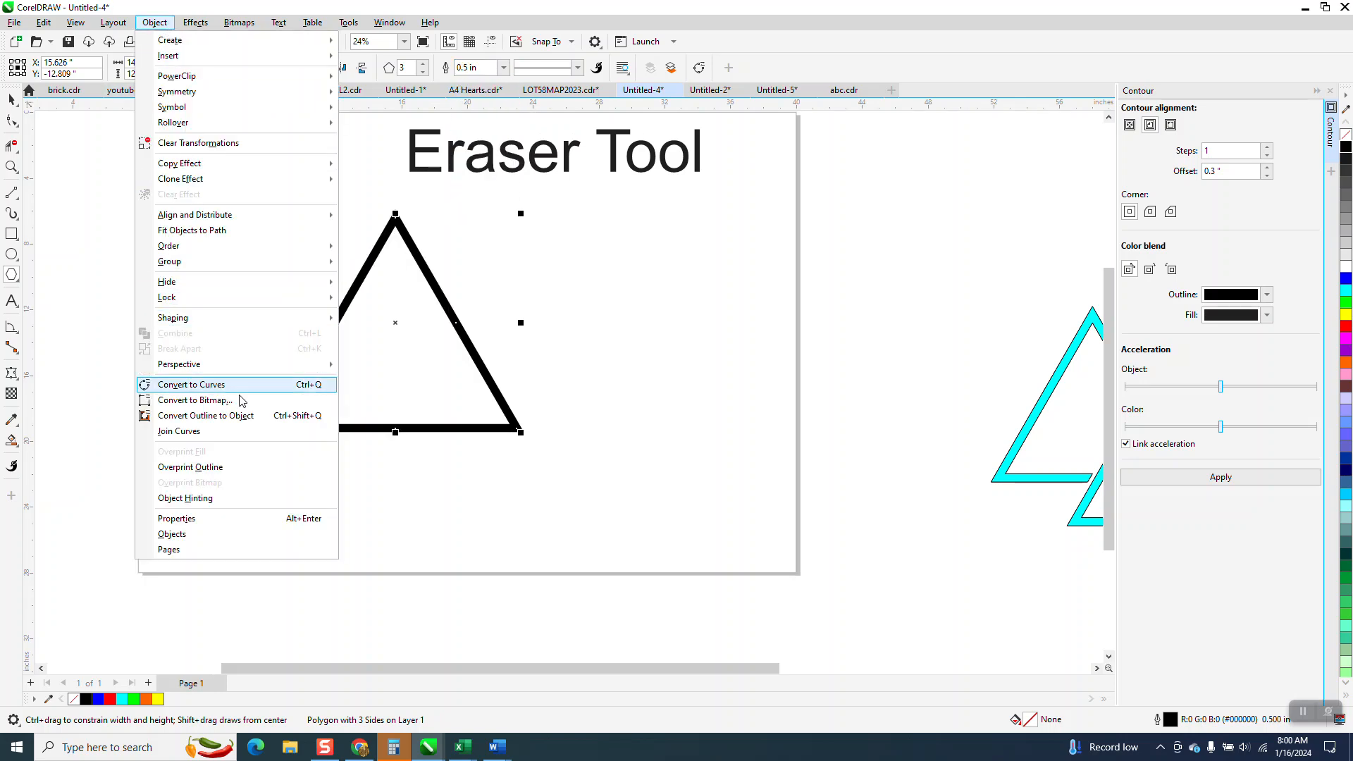
click(243, 416)
click(11, 100)
click(1345, 134)
right_click(1345, 146)
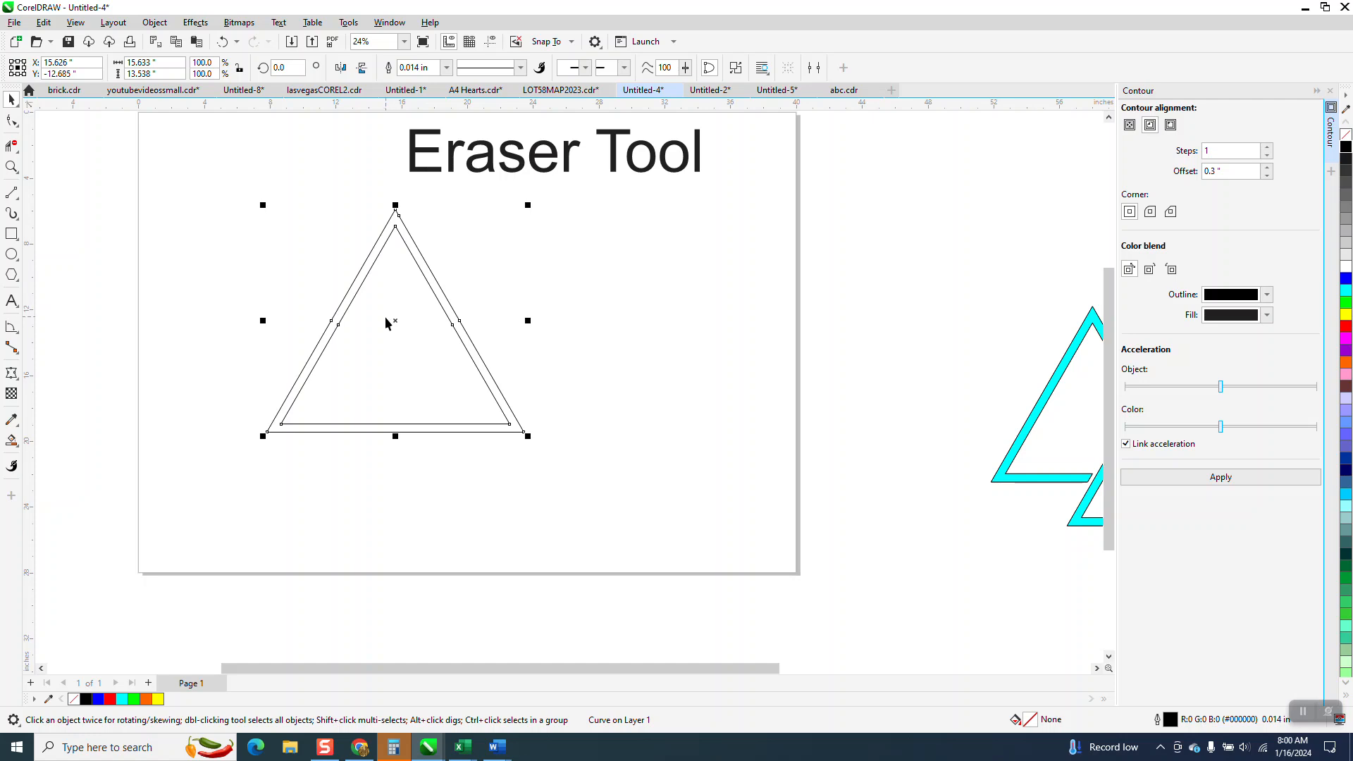
- Move the triangle frame closer to the middle of the page and break its curve apart
drag(386, 323, 462, 343)
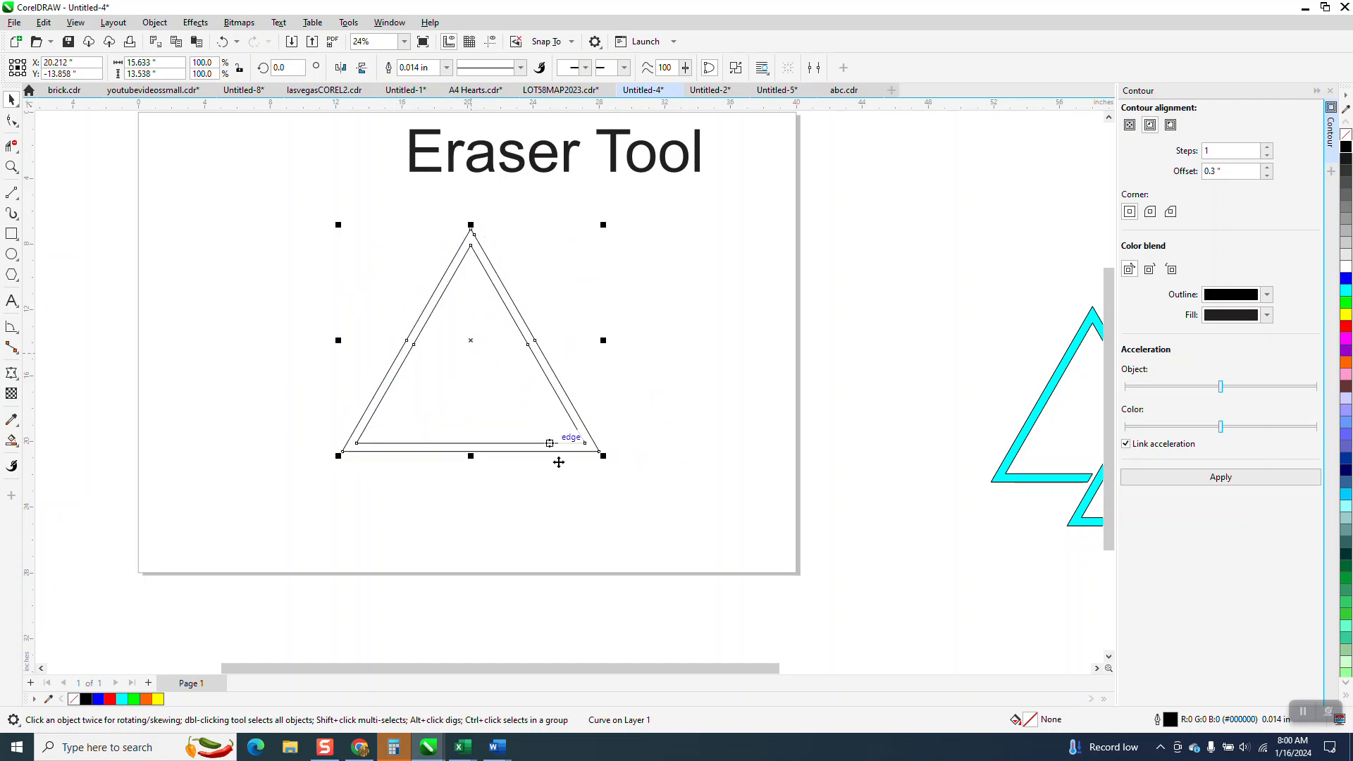
click(155, 21)
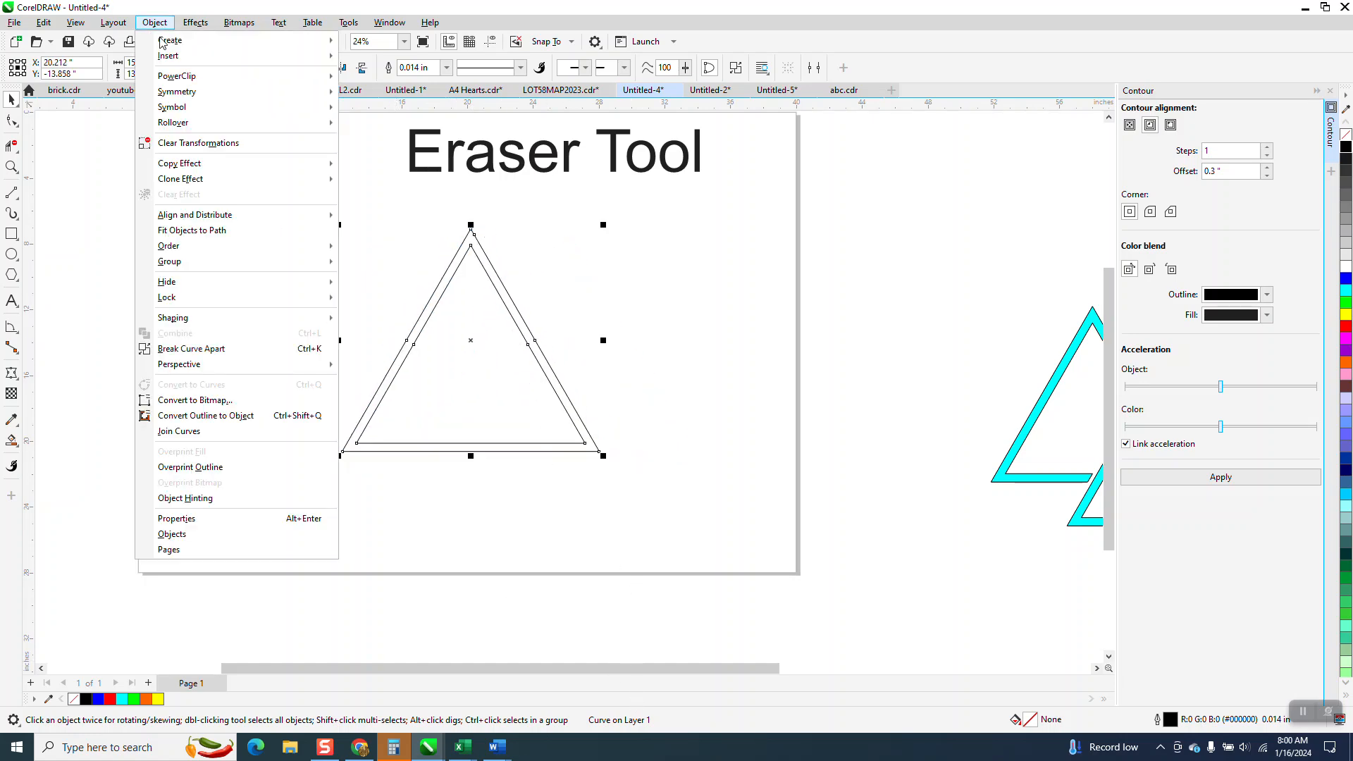
click(208, 346)
click(211, 350)
drag(299, 205, 714, 518)
click(699, 424)
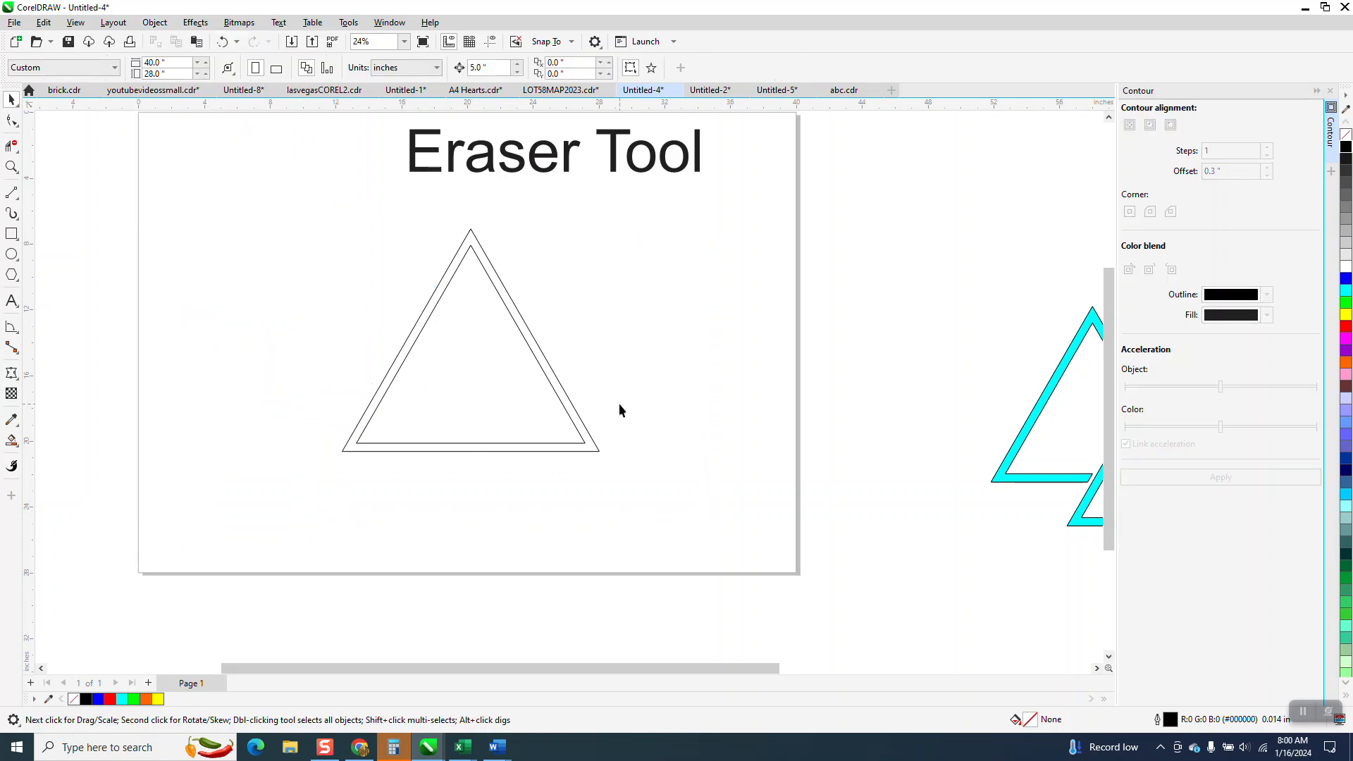
- Add a one-step outside contour with a 0.3 in offset to the outer triangle and break it apart
click(572, 408)
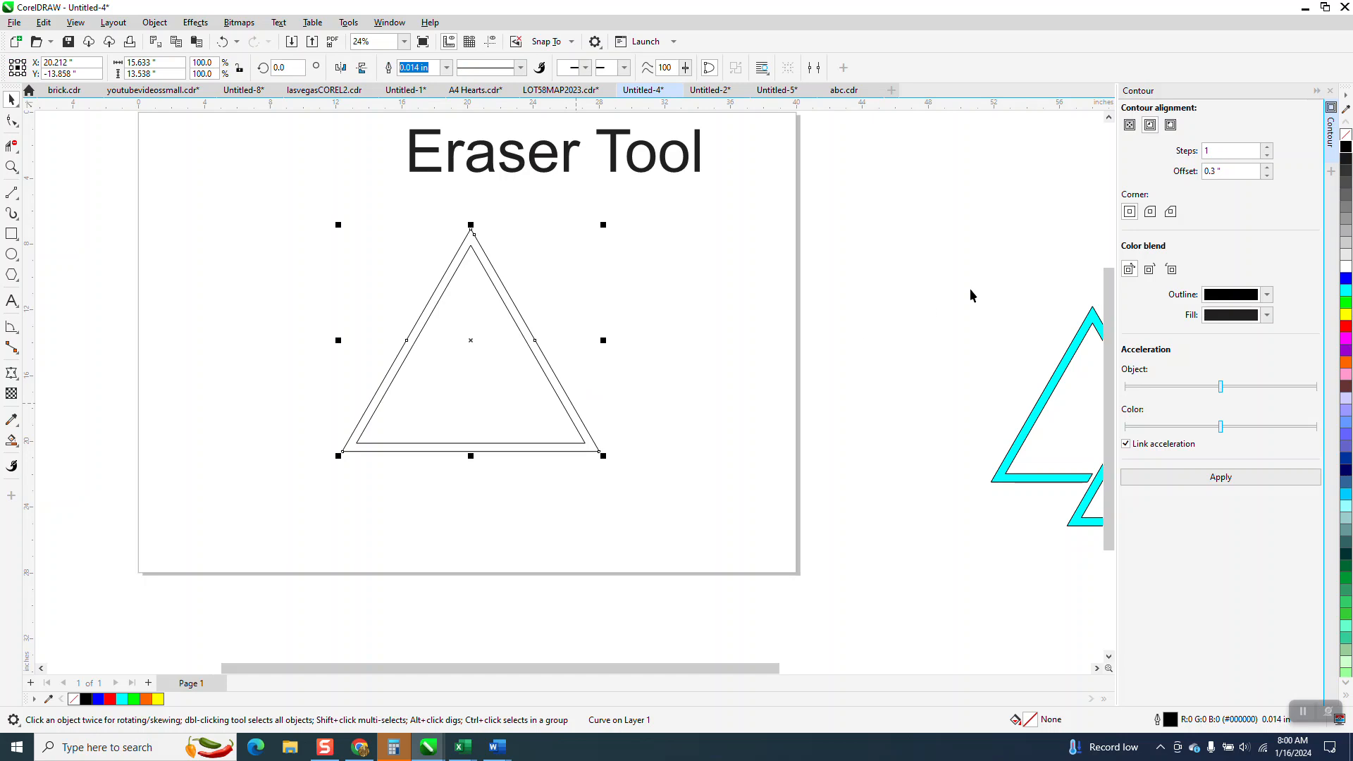
click(1171, 125)
click(1226, 478)
click(598, 312)
drag(283, 209, 582, 492)
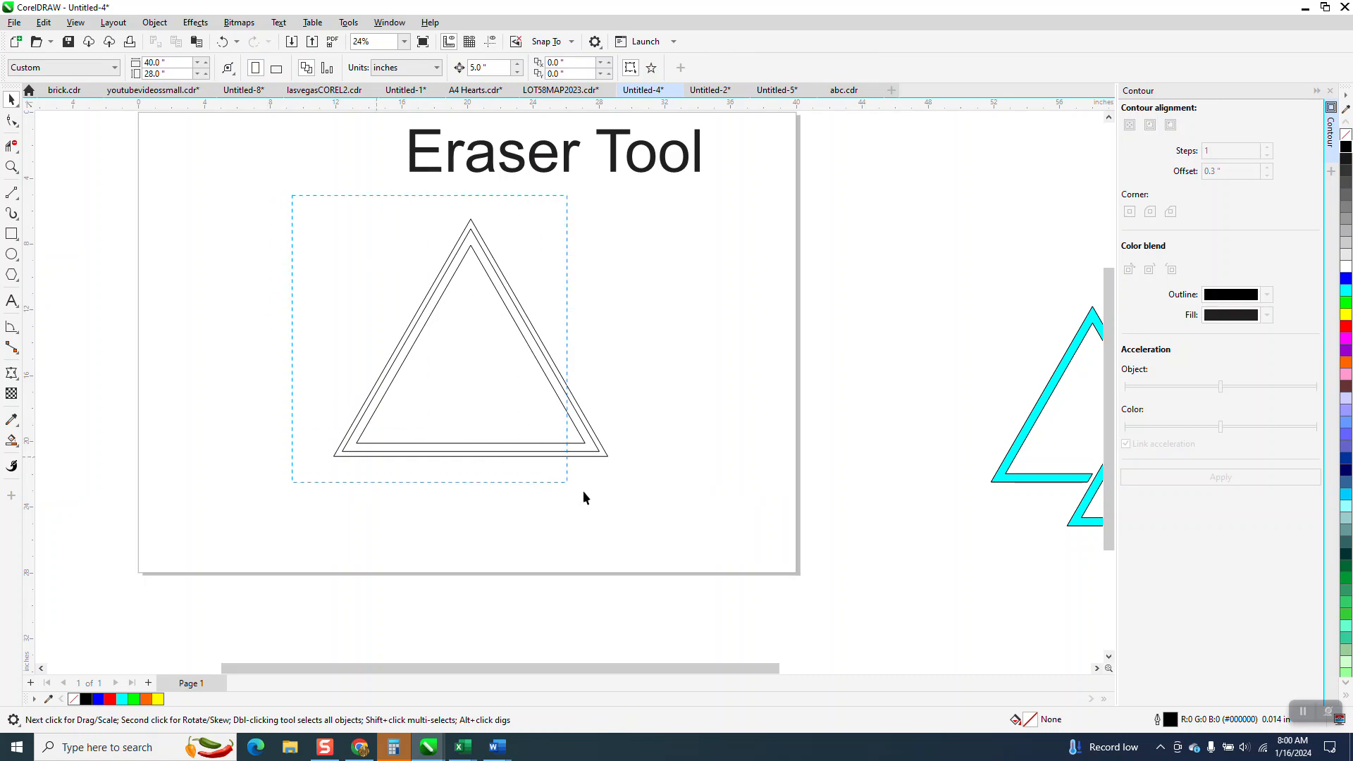
click(155, 22)
click(233, 348)
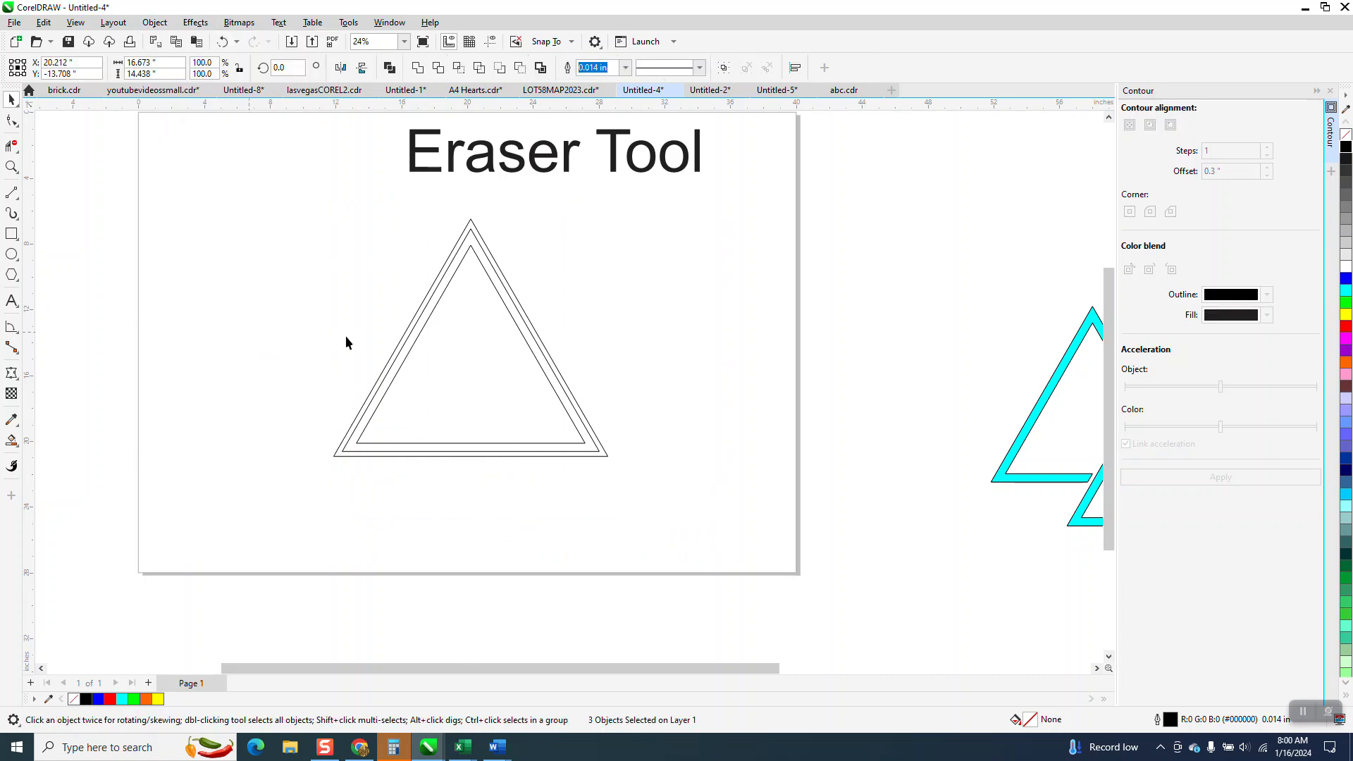
- Add a one-step inside contour with a 0.3 in offset to the inner triangle and break it apart
click(289, 333)
click(460, 266)
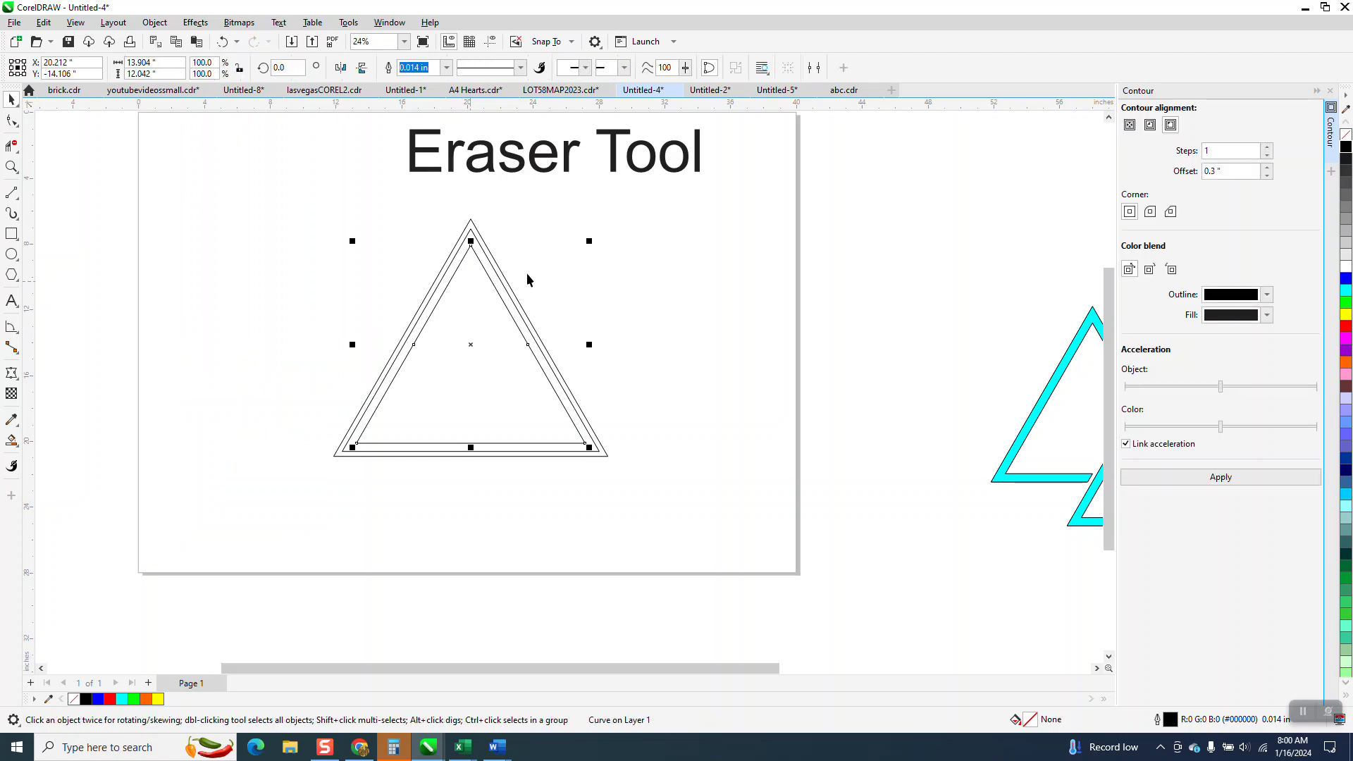
click(1150, 128)
click(1227, 479)
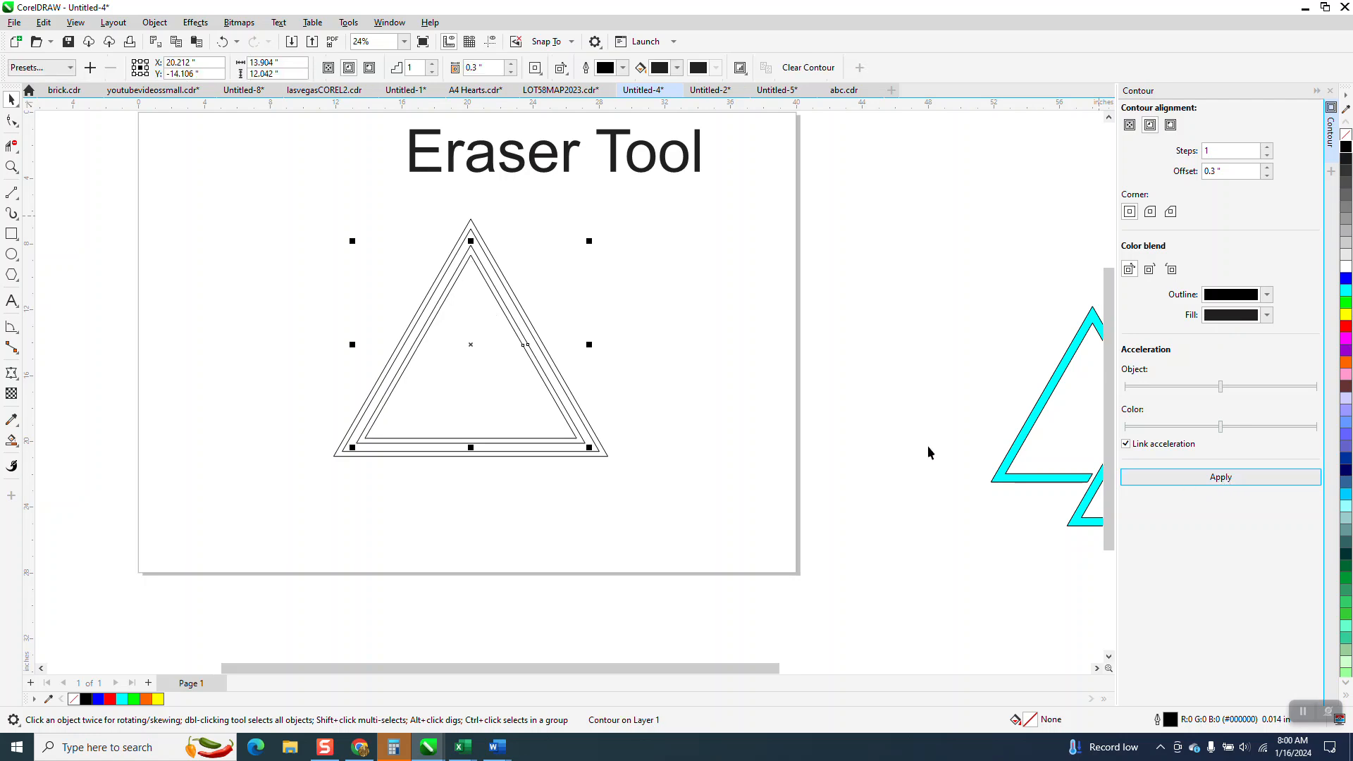
drag(257, 182, 706, 486)
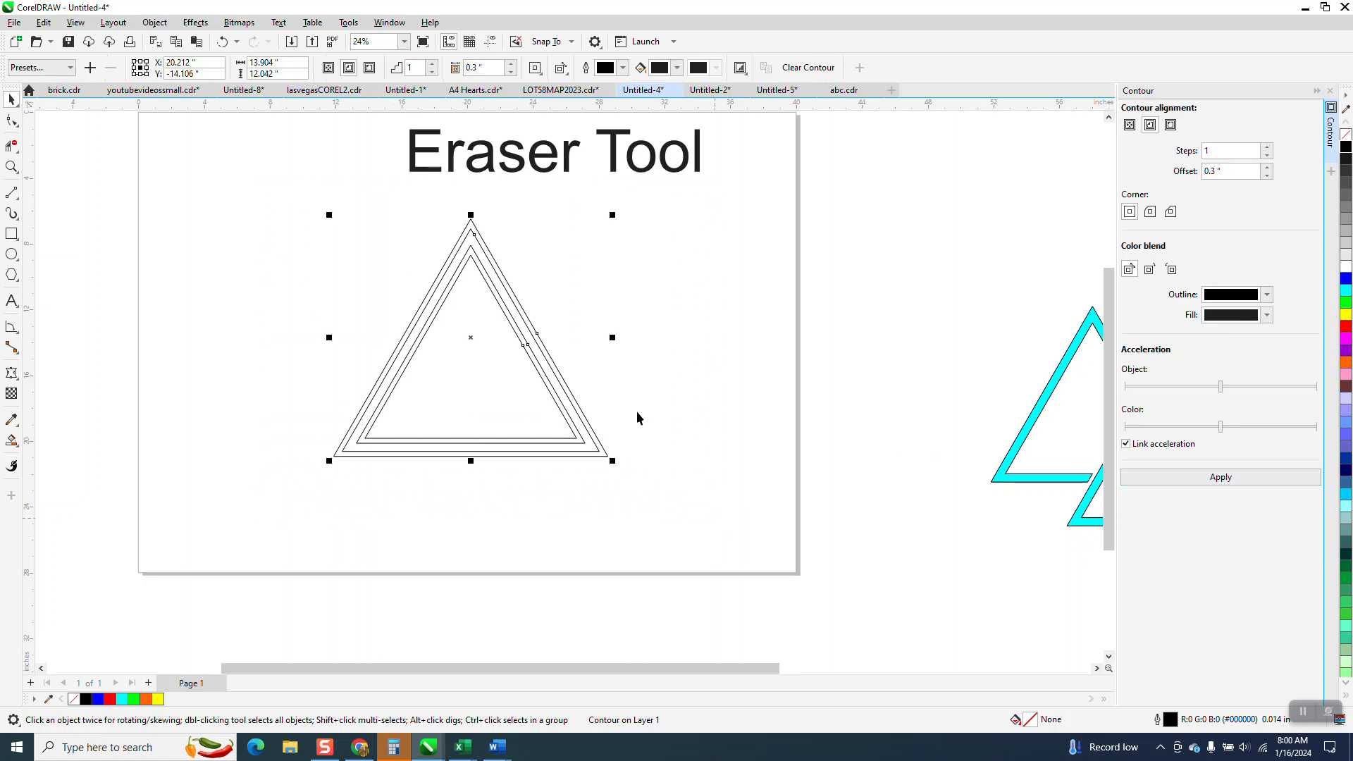
click(155, 23)
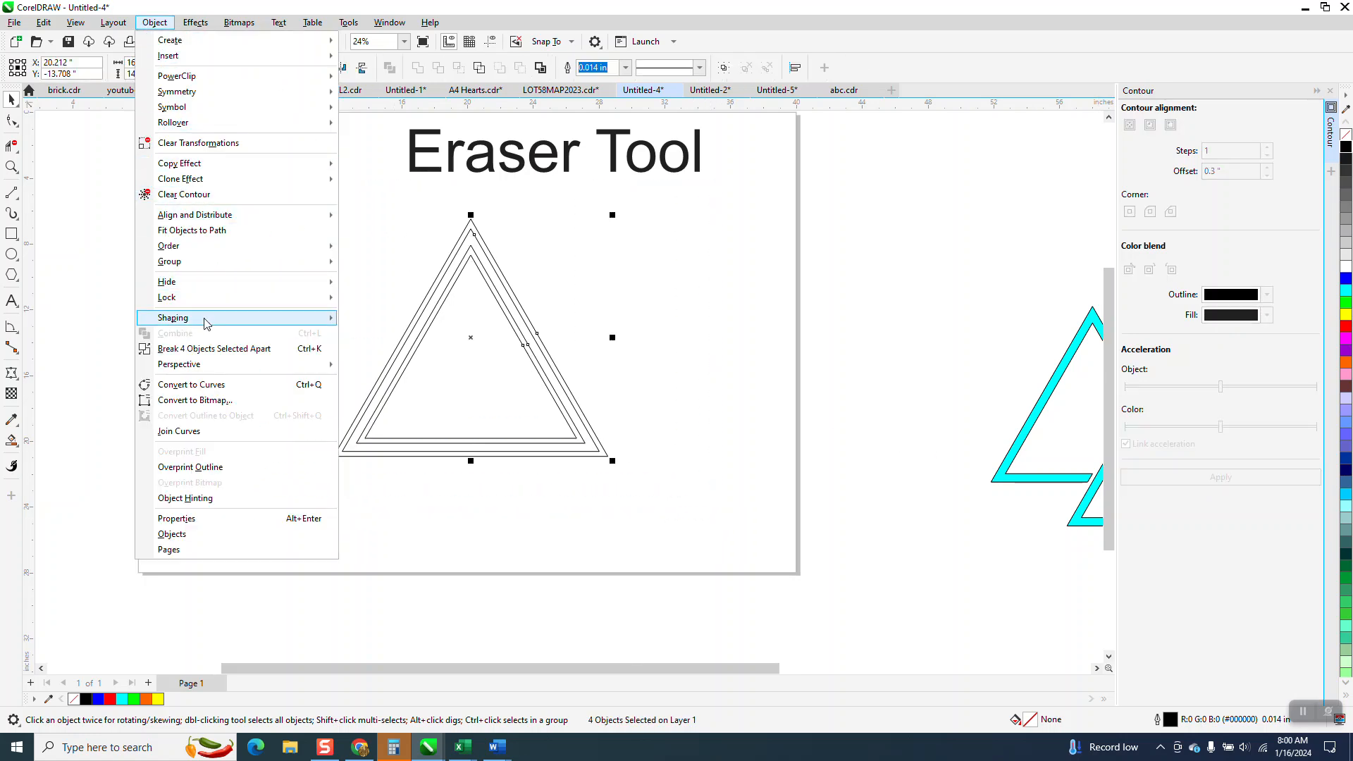
click(286, 351)
- Duplicate the four nested triangles, placing the copy about 6.2 in right and 3.3 in down so the sets overlap
drag(287, 167, 674, 511)
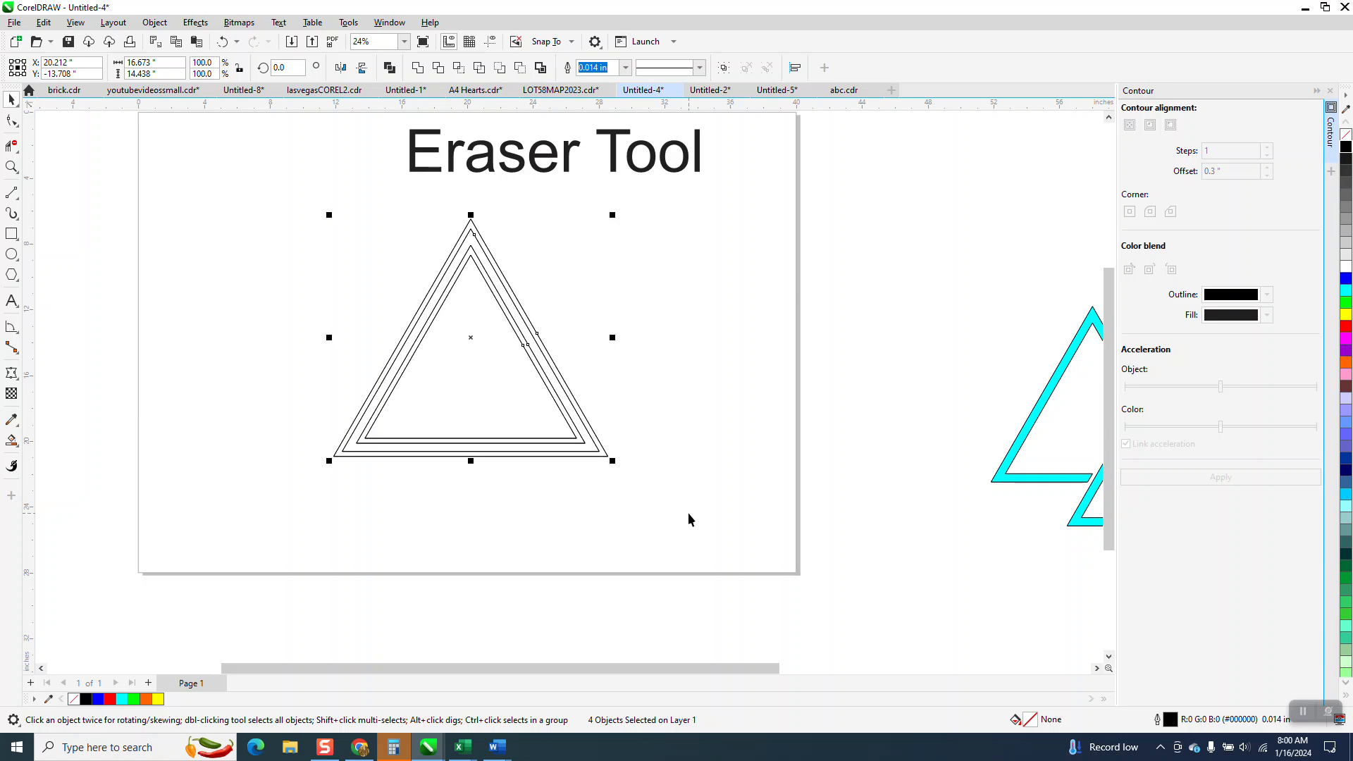
drag(468, 344, 572, 403)
- Delete the virtual segments inside the middle bands at both crossings so the two triangle sets weave over and under
click(11, 167)
drag(446, 247, 690, 477)
click(11, 146)
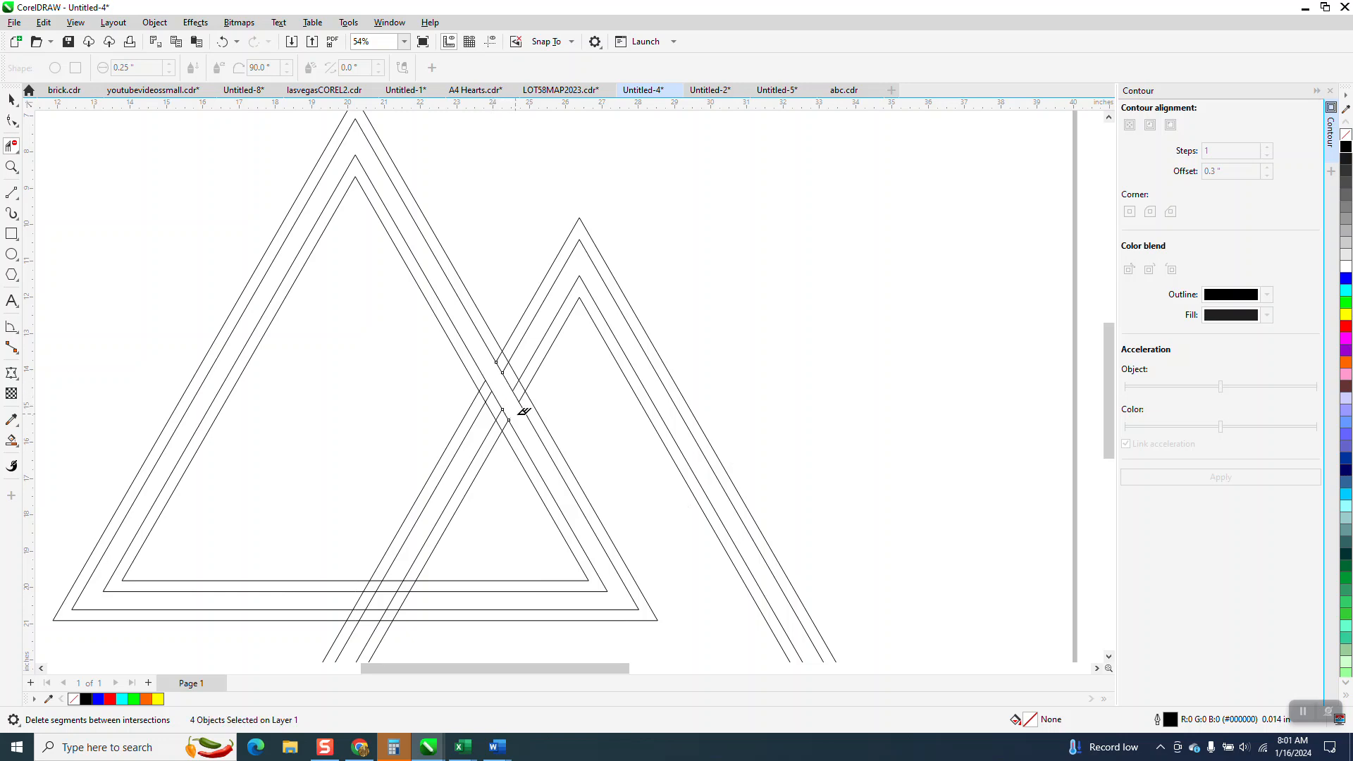
scroll(506, 384, down, 2)
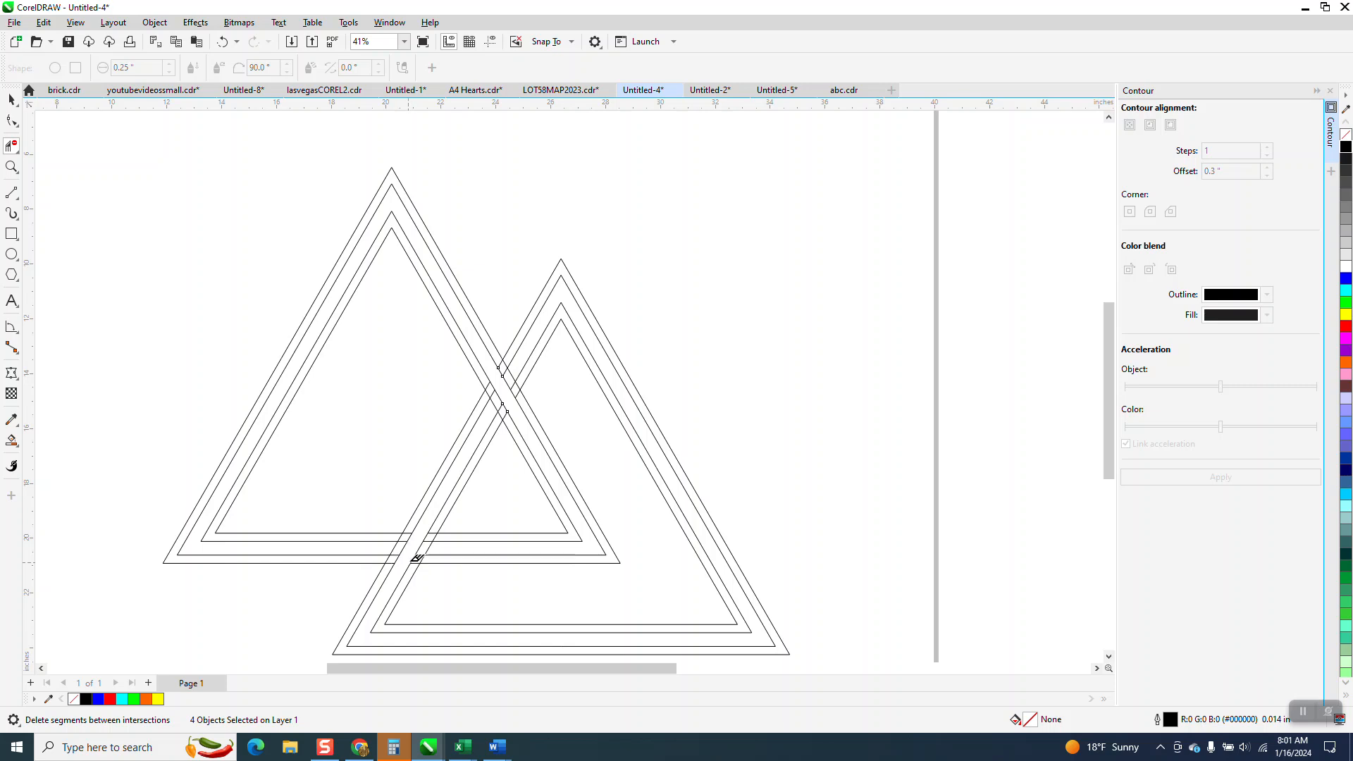
click(11, 167)
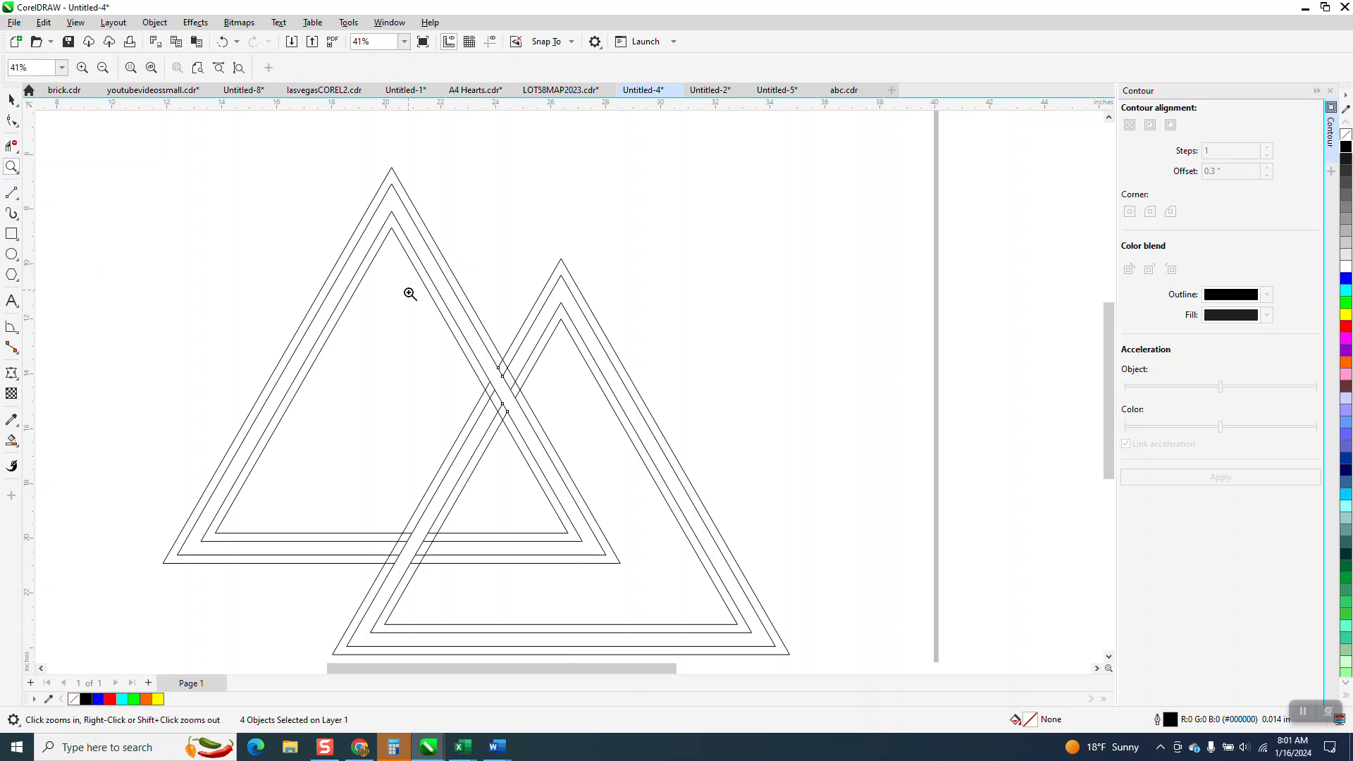
drag(411, 287, 640, 483)
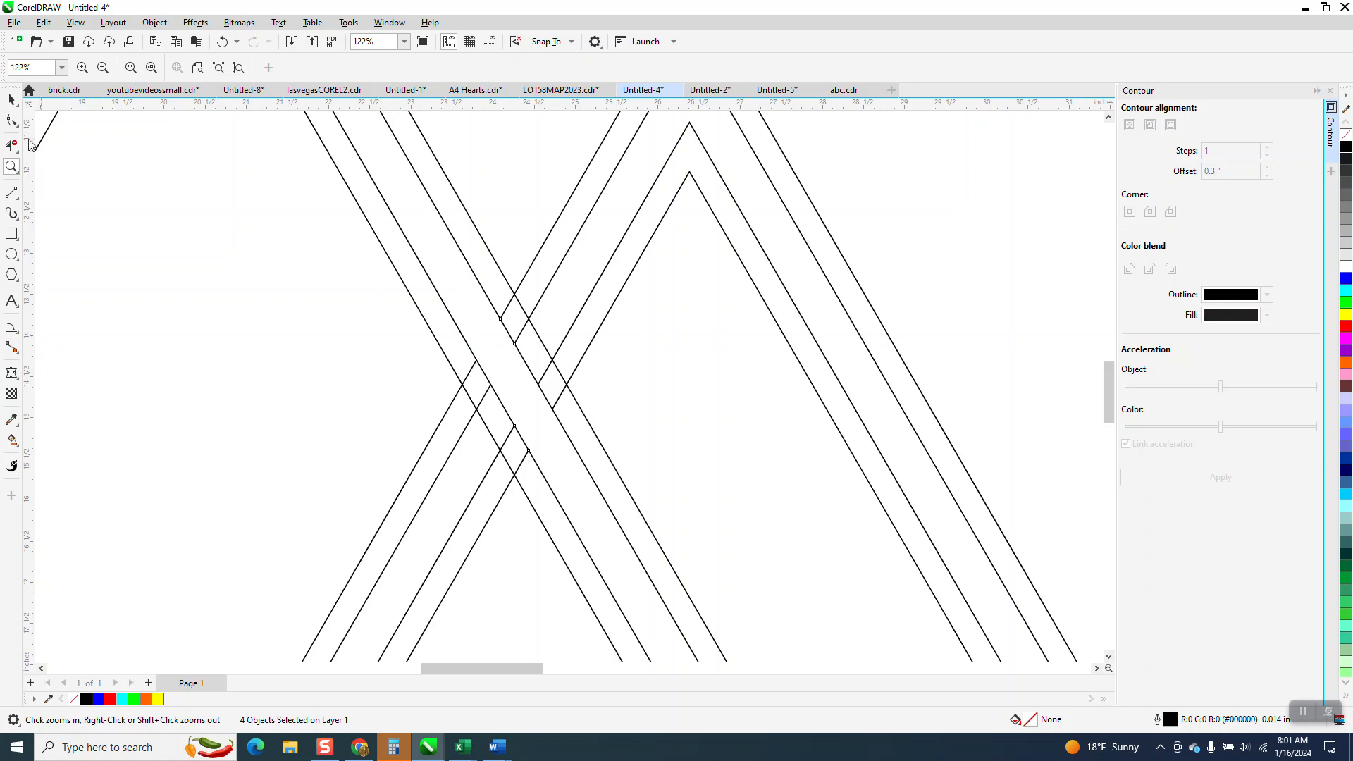
click(13, 122)
click(12, 146)
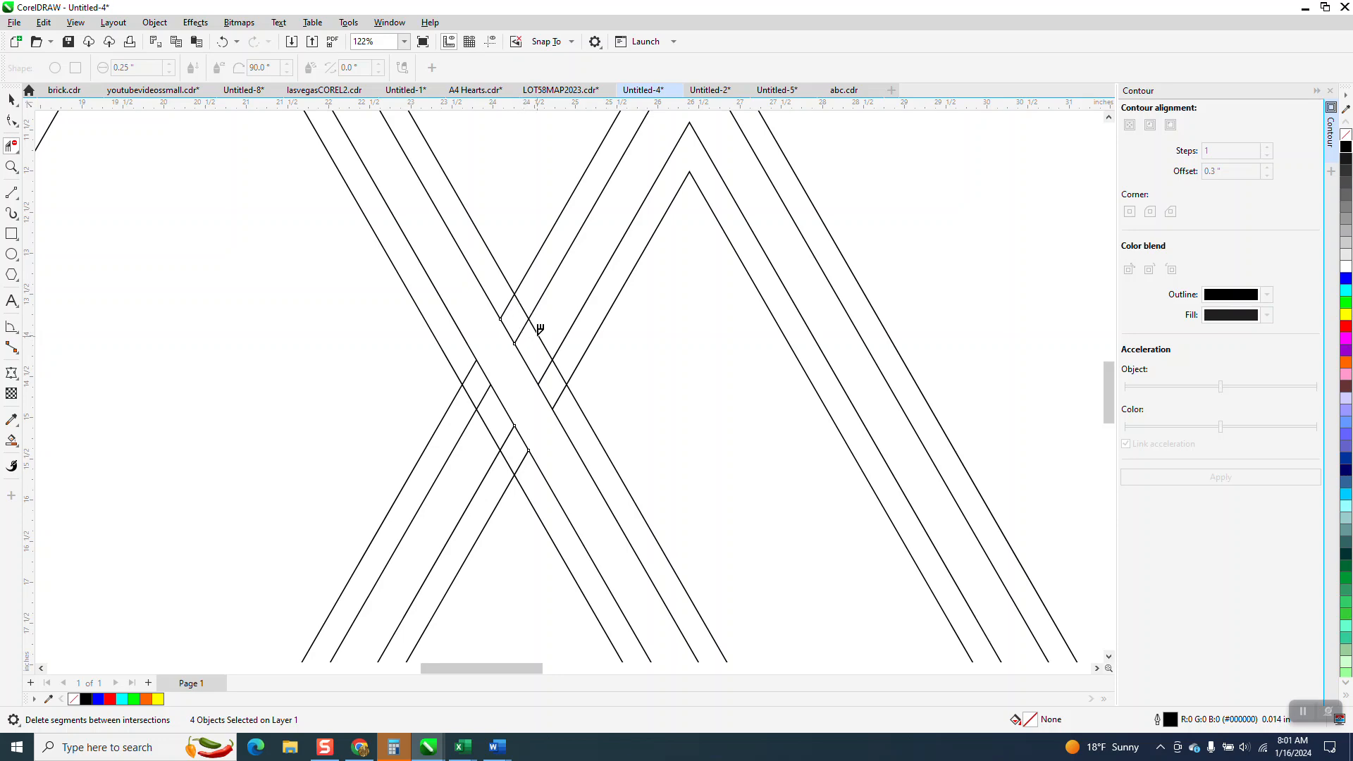
scroll(545, 339, down, 3)
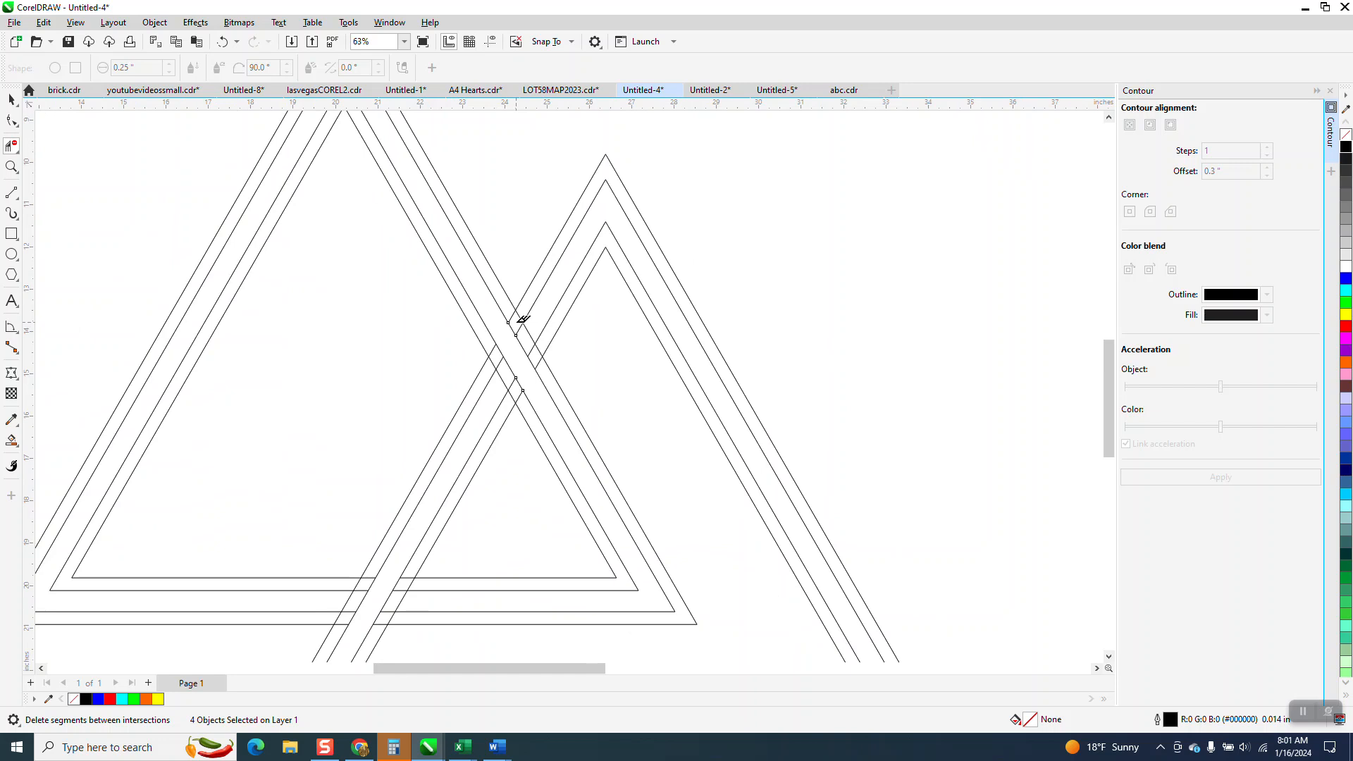
scroll(522, 320, down, 1)
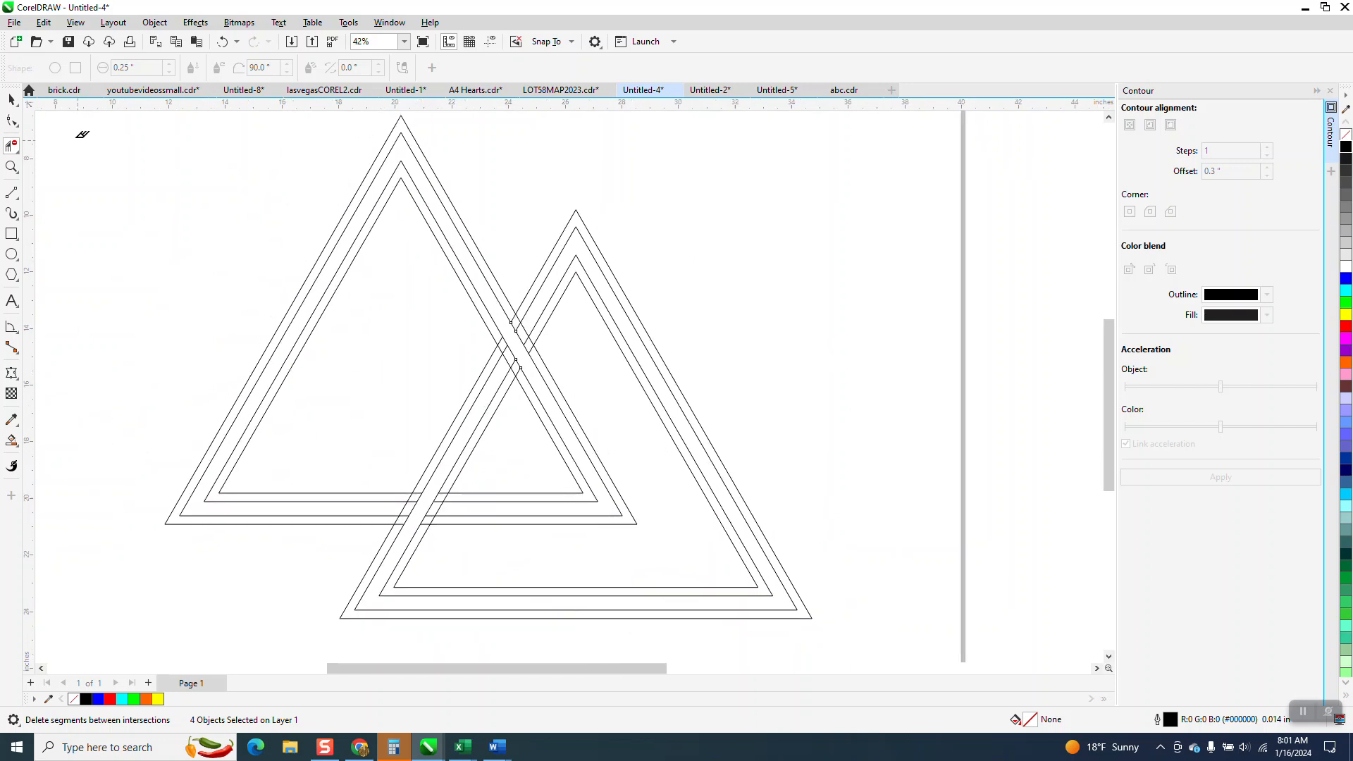
- Smart-fill the middle band of both interlocking triangles with cyan and no outline
click(11, 99)
click(12, 441)
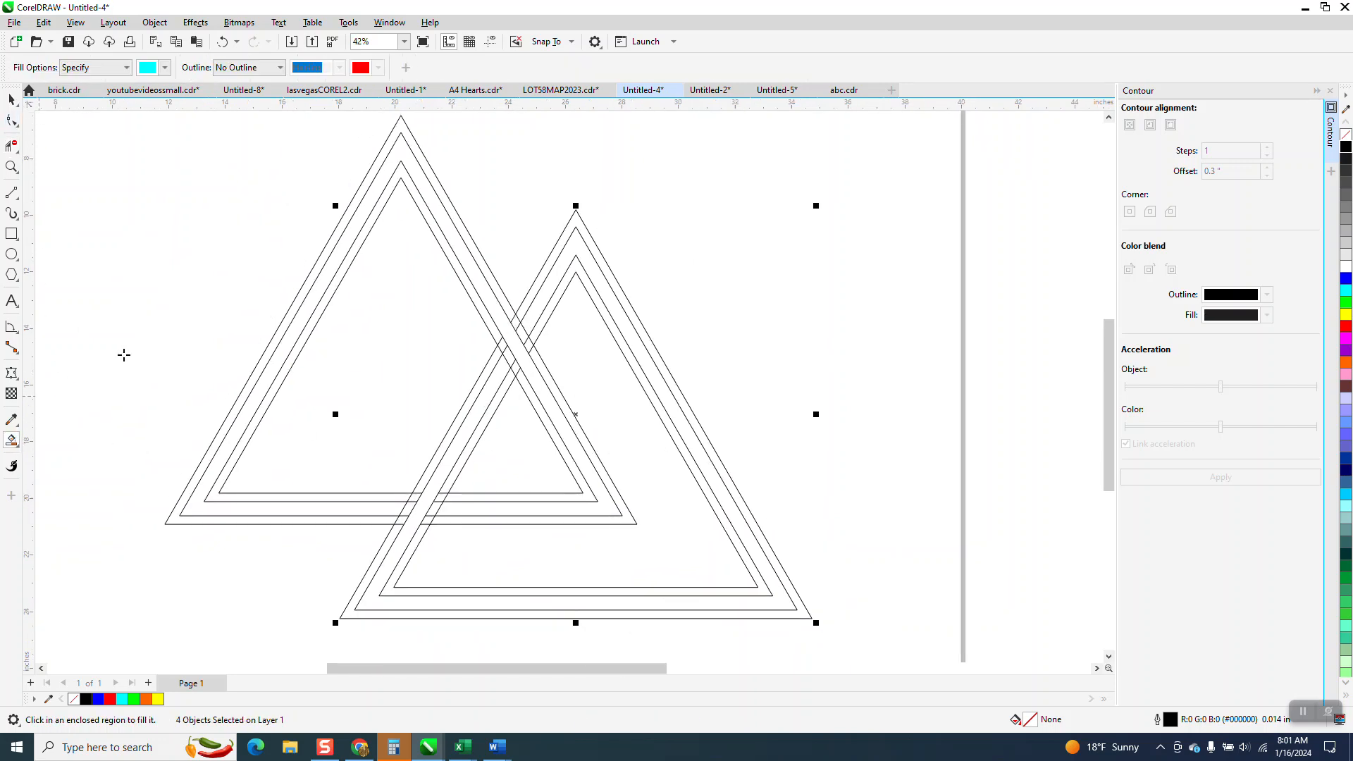
click(400, 156)
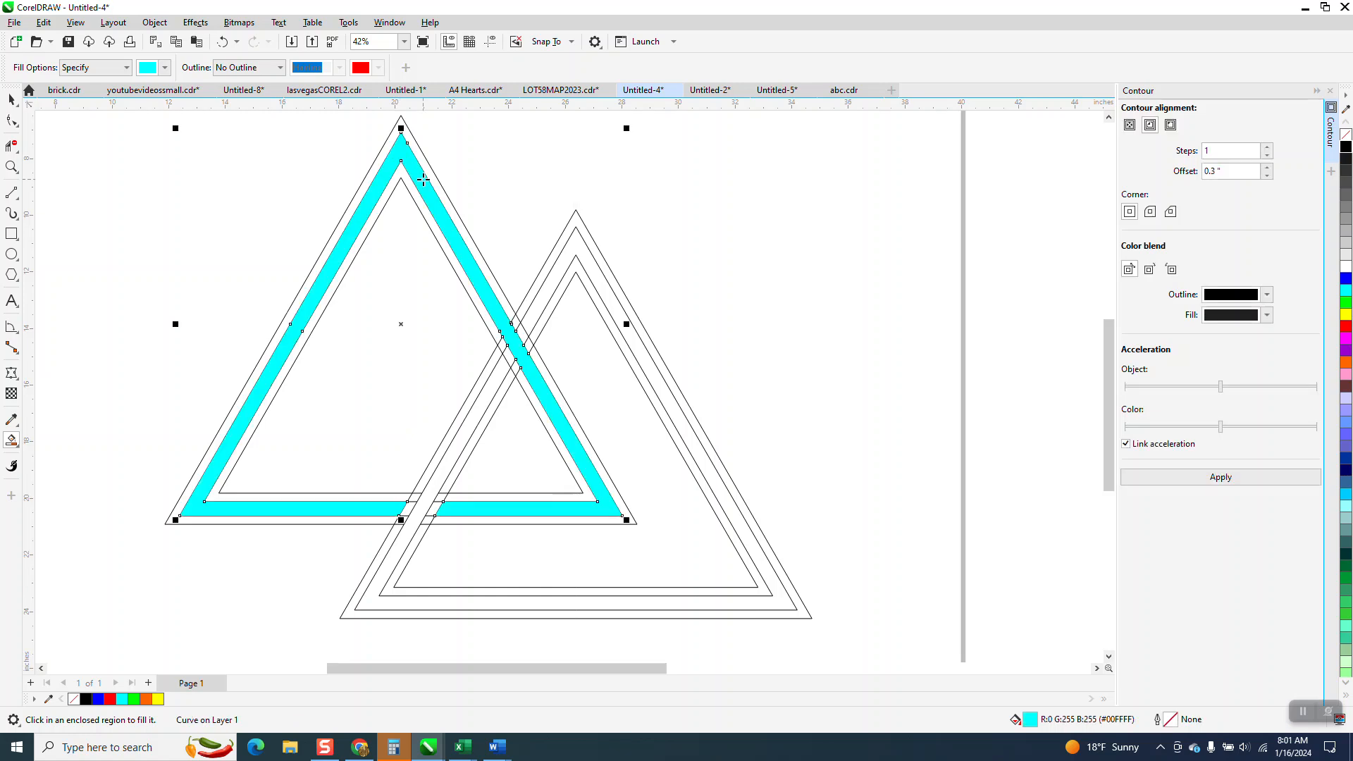
click(411, 530)
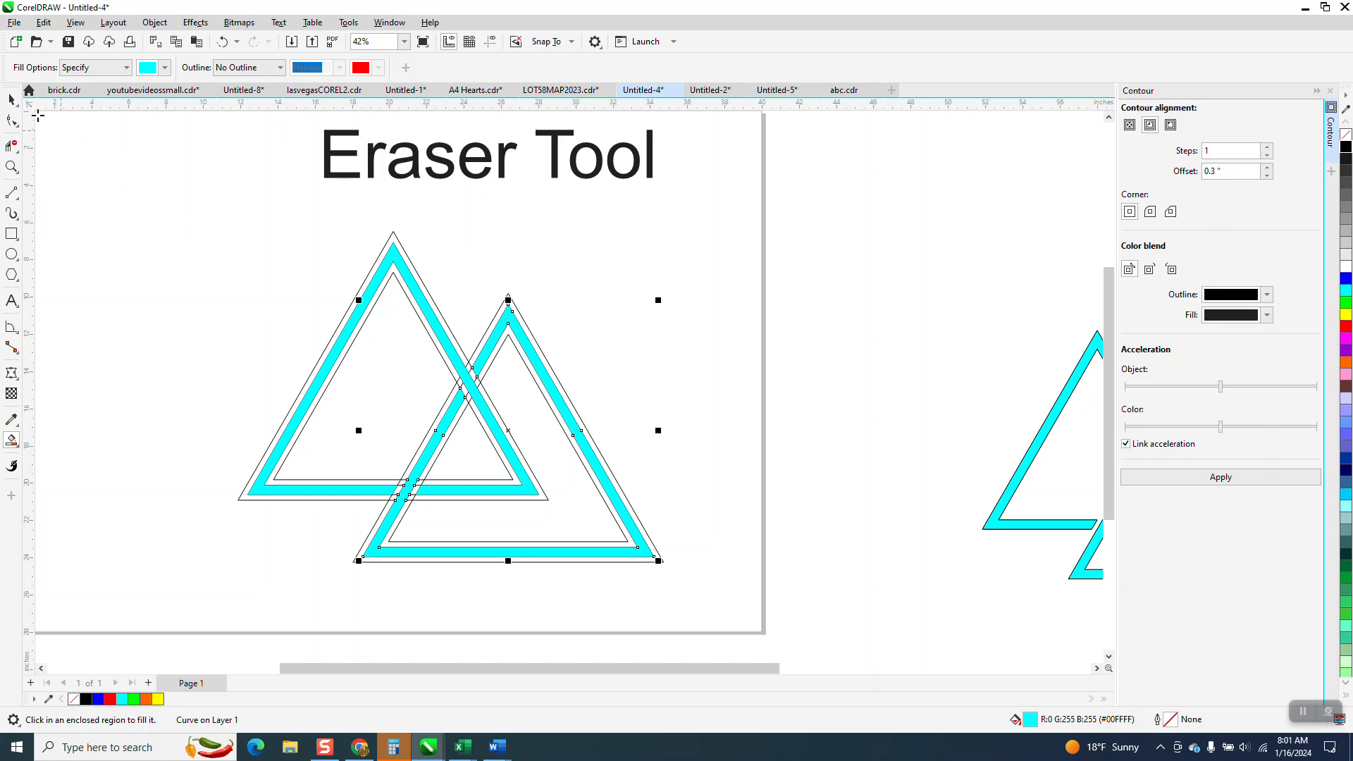
- With nothing selected, set the document's nudge distance to 10 inches
click(12, 96)
click(537, 227)
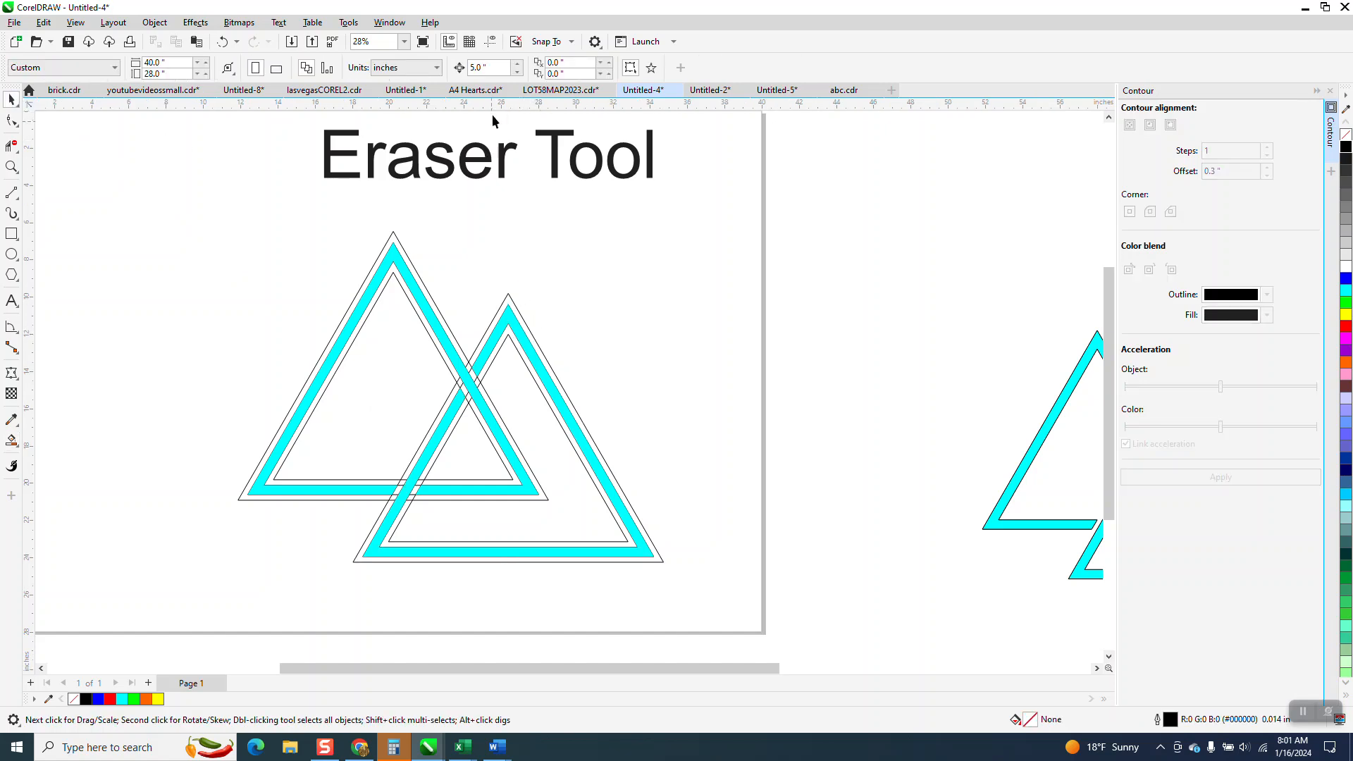
click(486, 69)
text(0)
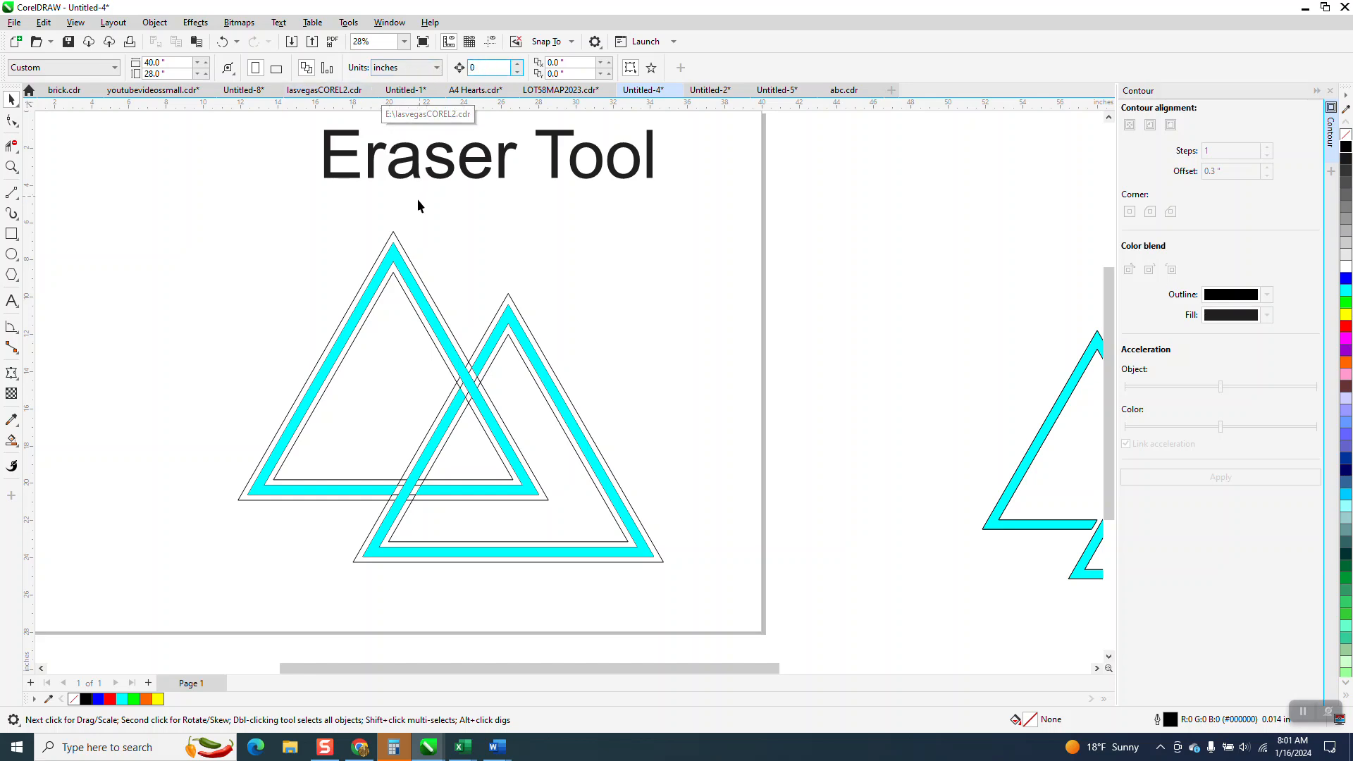
click(524, 333)
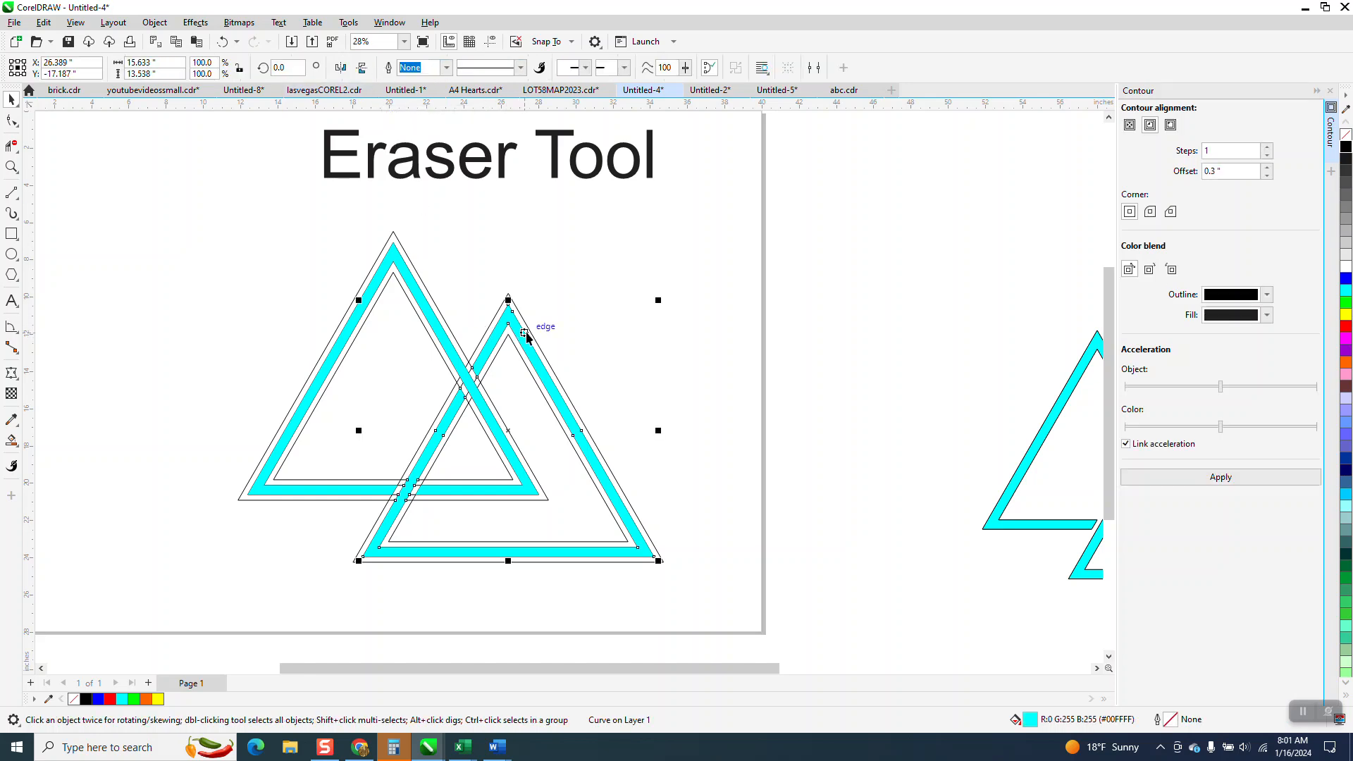
click(510, 333)
click(516, 325)
click(621, 270)
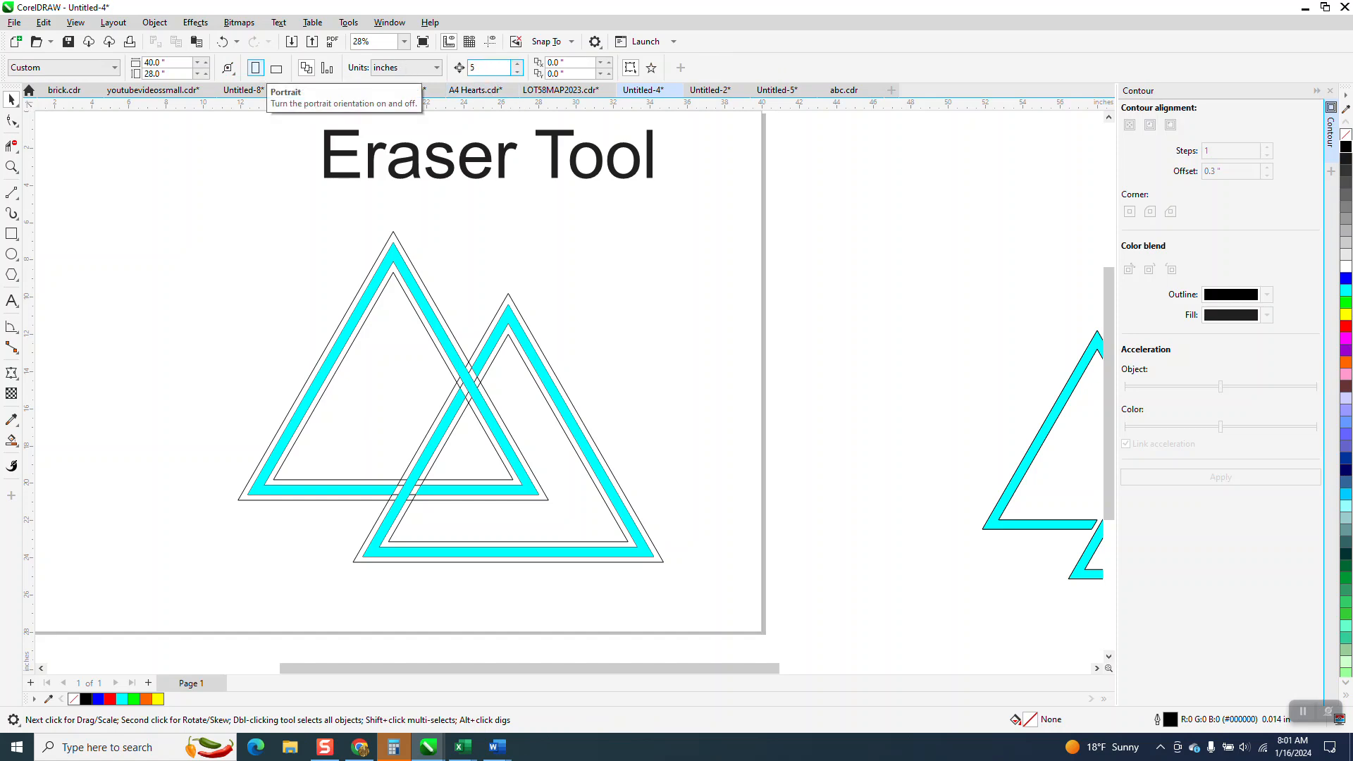
key(Return)
- Nudge both cyan triangles 20 inches to the right and delete the remaining black construction outlines
click(535, 357)
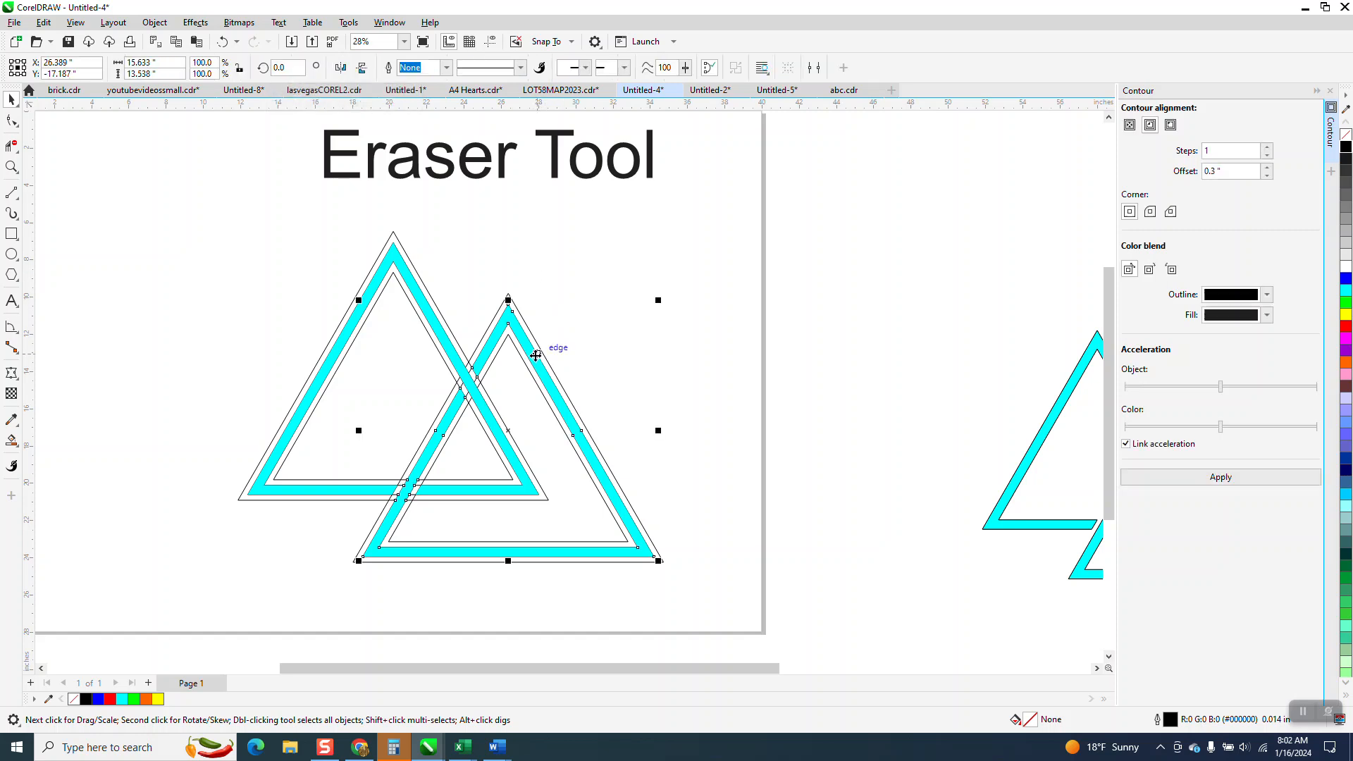
key(Right)
key(Right)
click(427, 308)
key(Right)
key(Right)
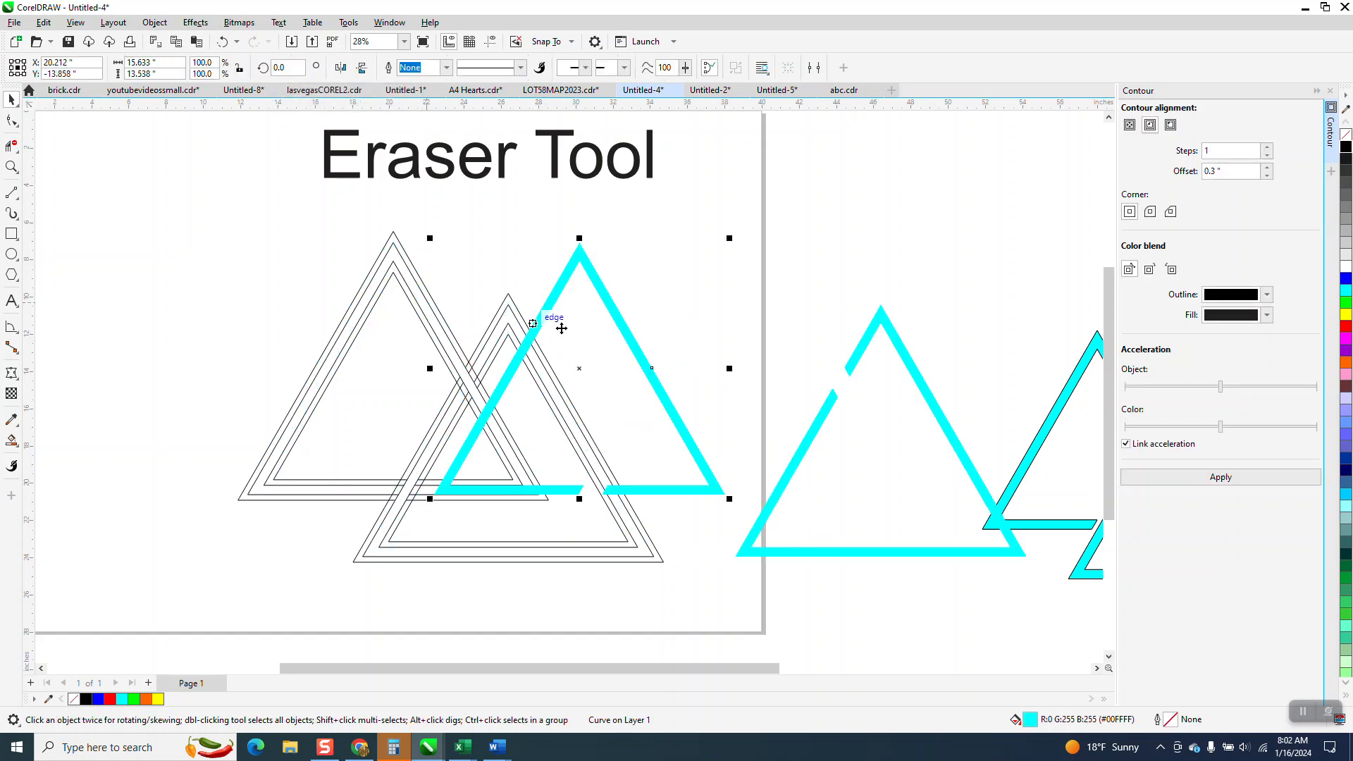
drag(226, 214, 682, 573)
key(Delete)
- Select both cyan triangles together and nudge them 20 inches to the left, back onto the page
drag(849, 486, 931, 585)
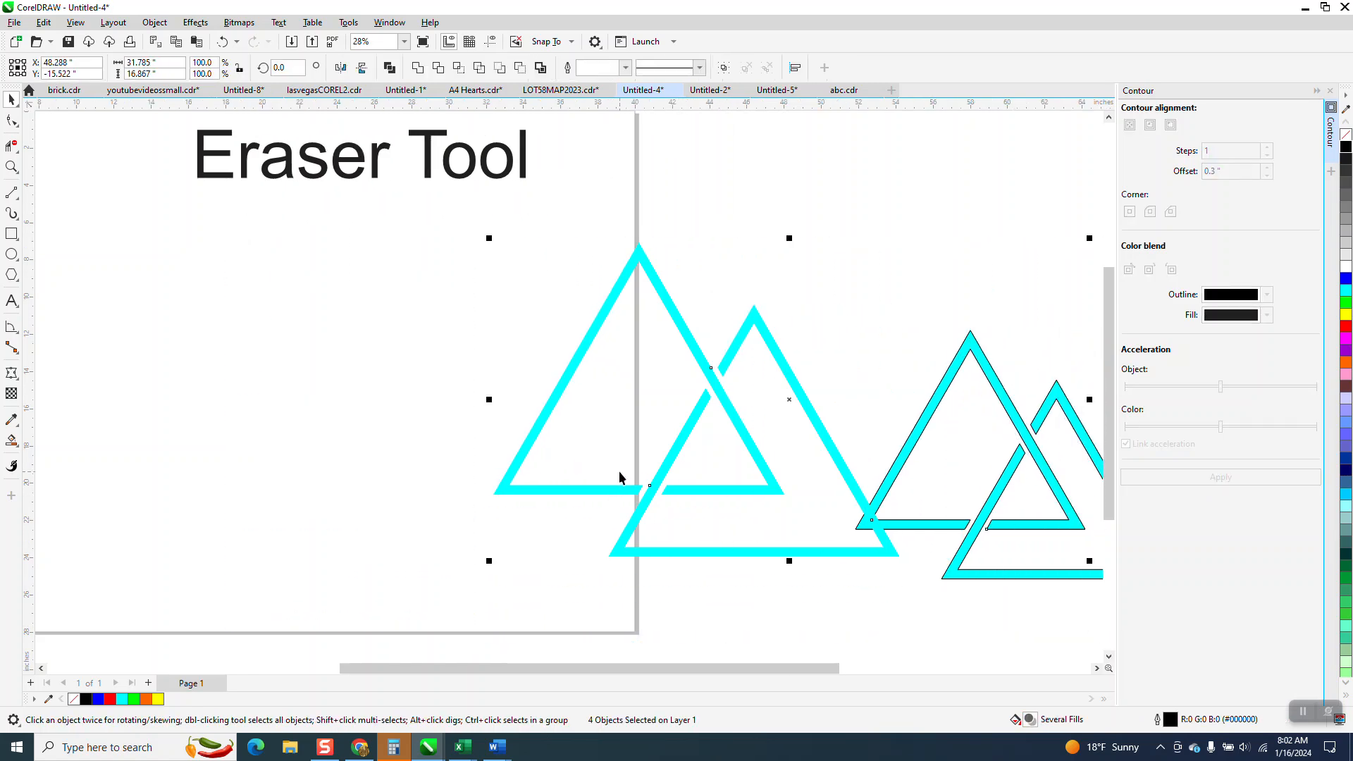
click(339, 387)
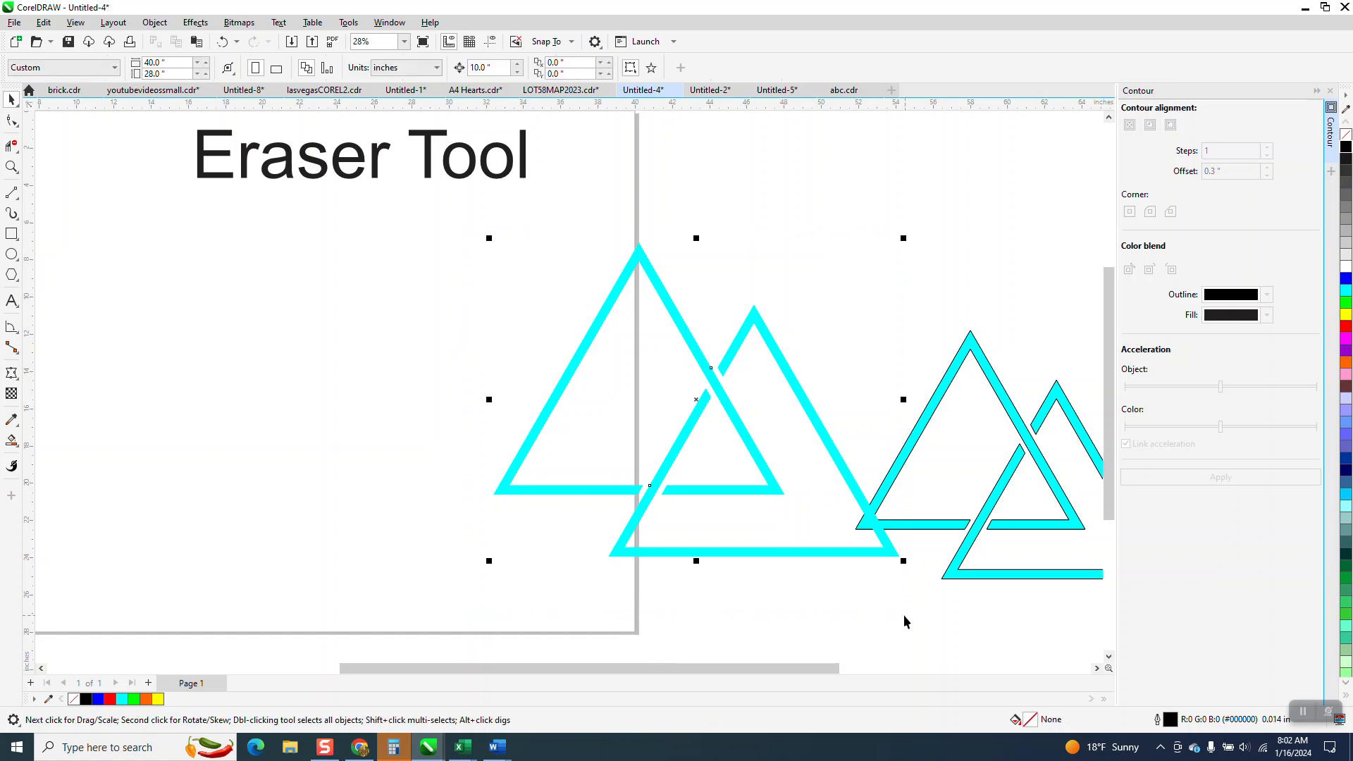
key(Left)
key(Left)
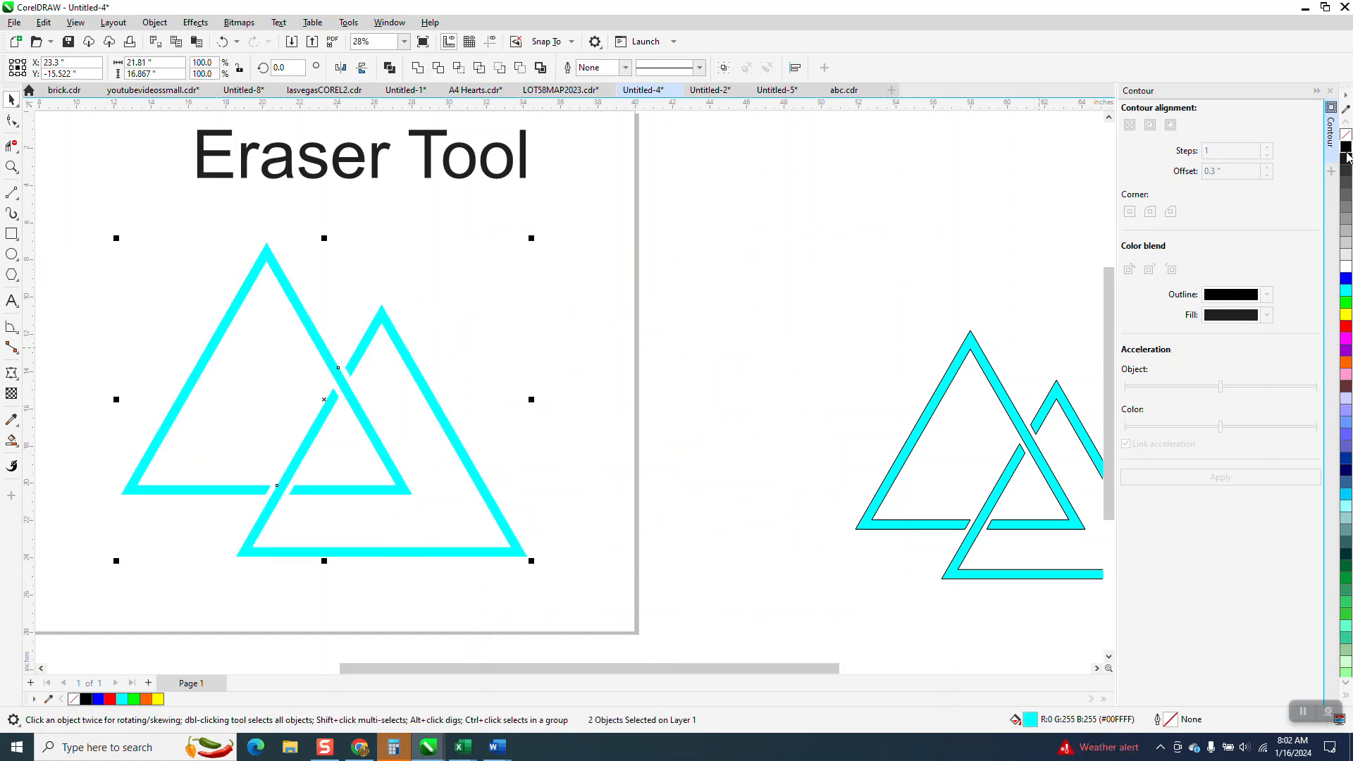
- Give both cyan triangles a black outline and move them together off the page to the right
right_click(1347, 151)
scroll(789, 241, down, 1)
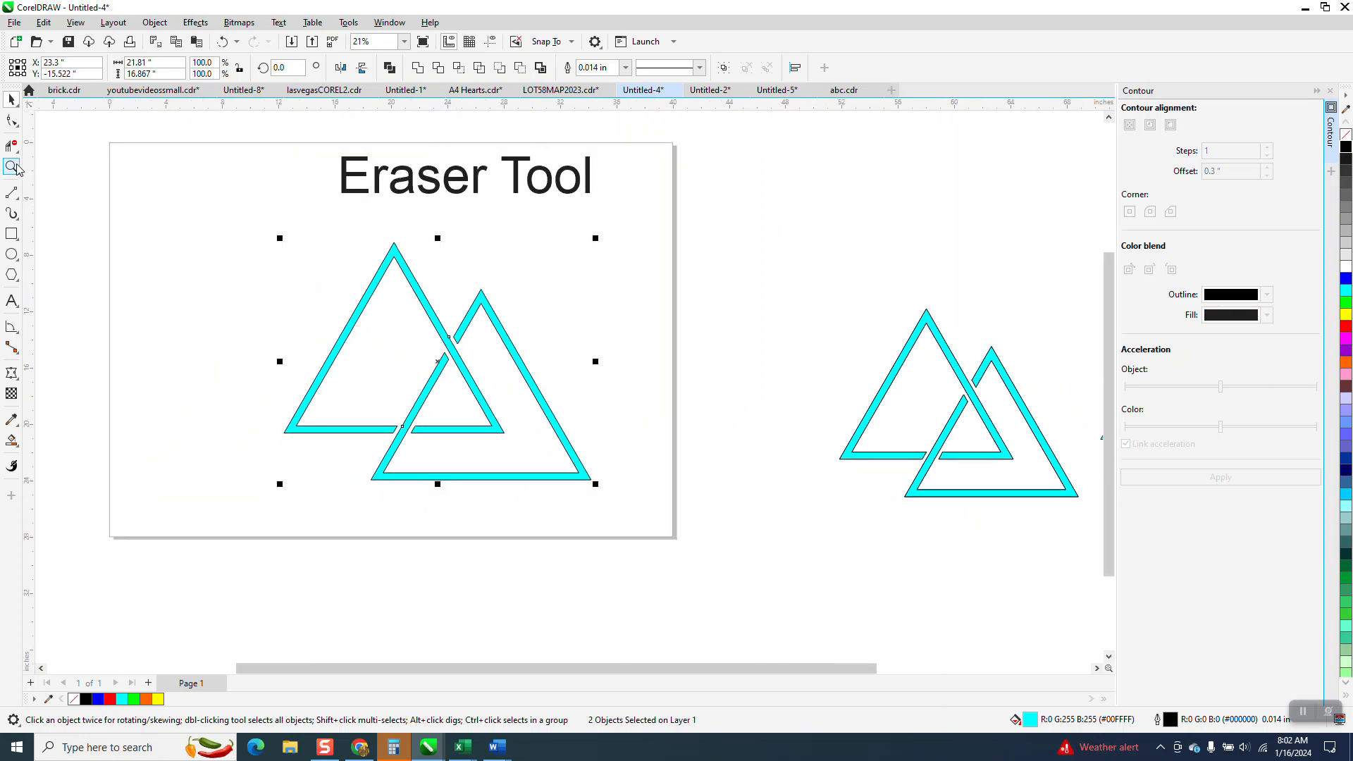
drag(236, 216, 651, 512)
drag(438, 360, 852, 217)
- Draw a three-sided polygon about 15 by 13 inches on the page and set its outline width to 0.5 in
click(12, 275)
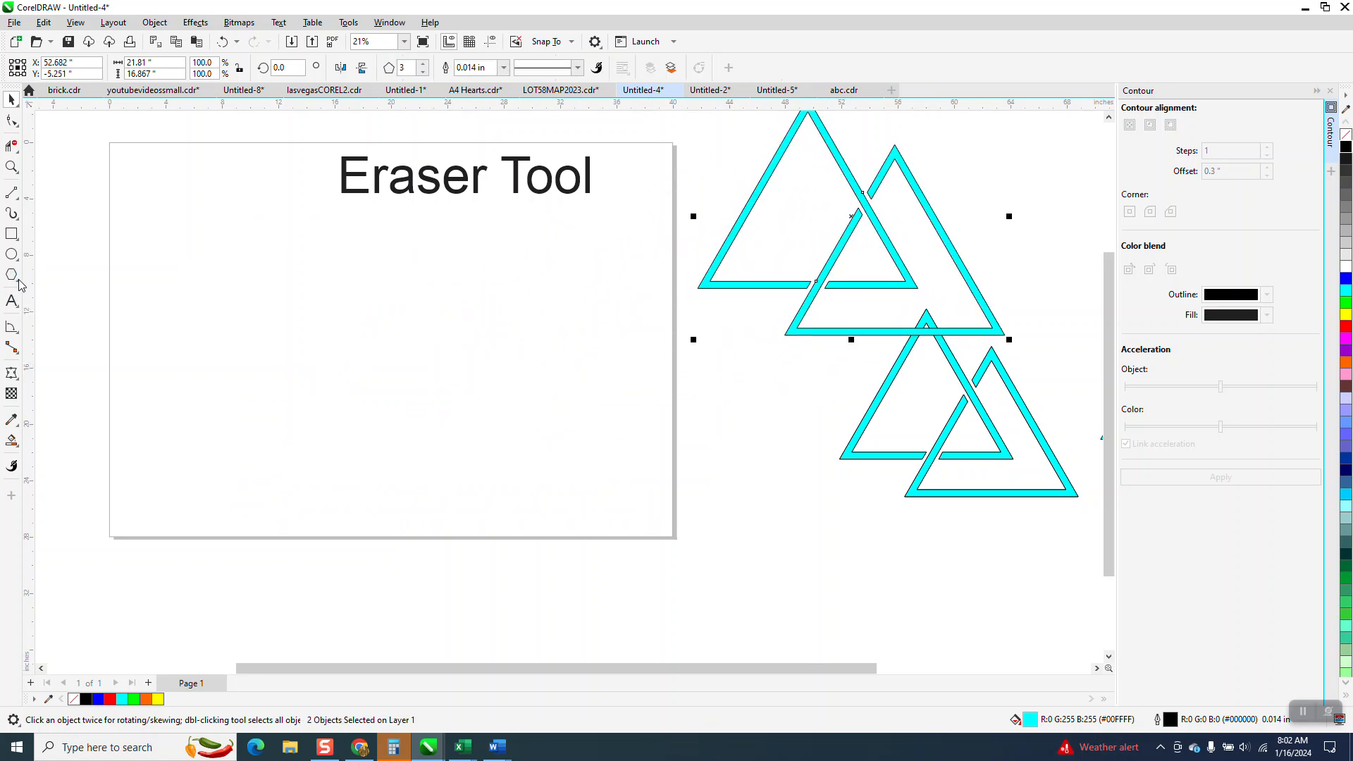
drag(465, 270, 320, 513)
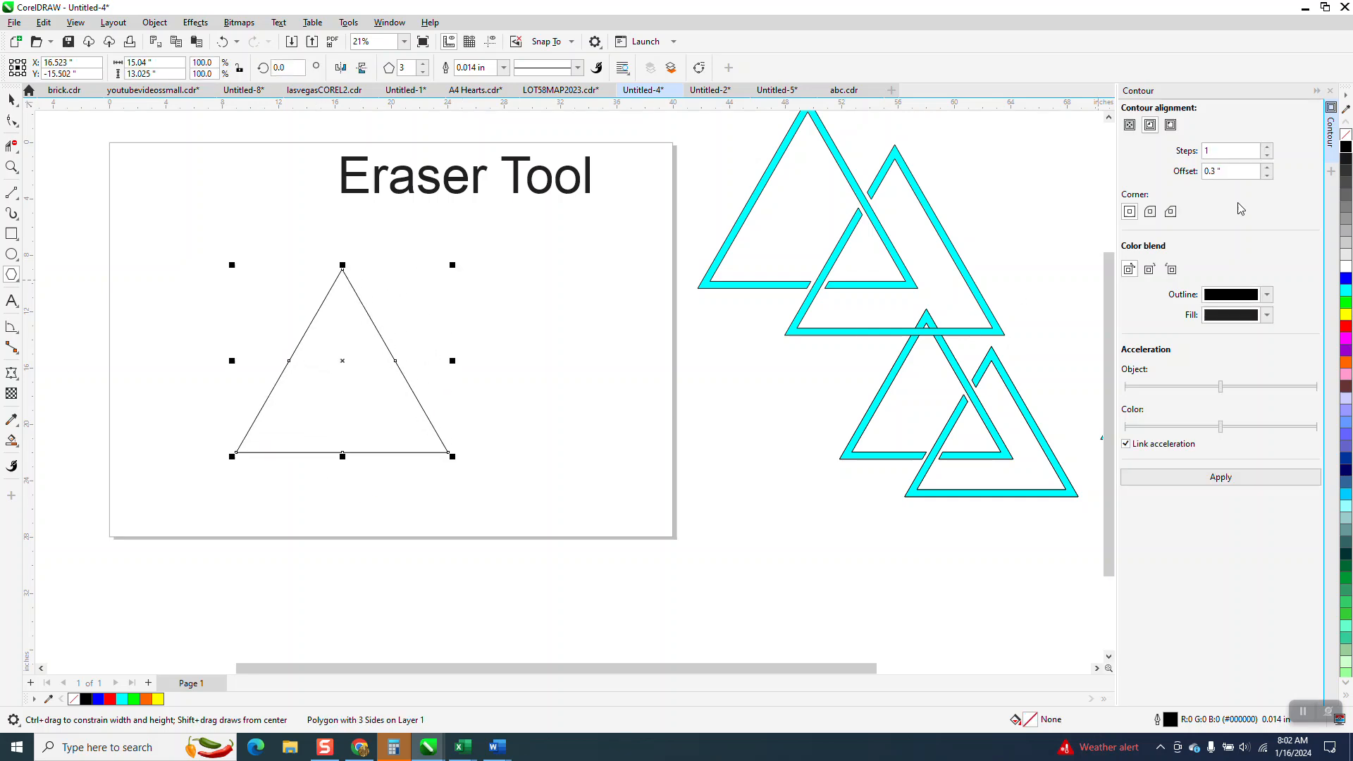
click(1330, 90)
click(503, 67)
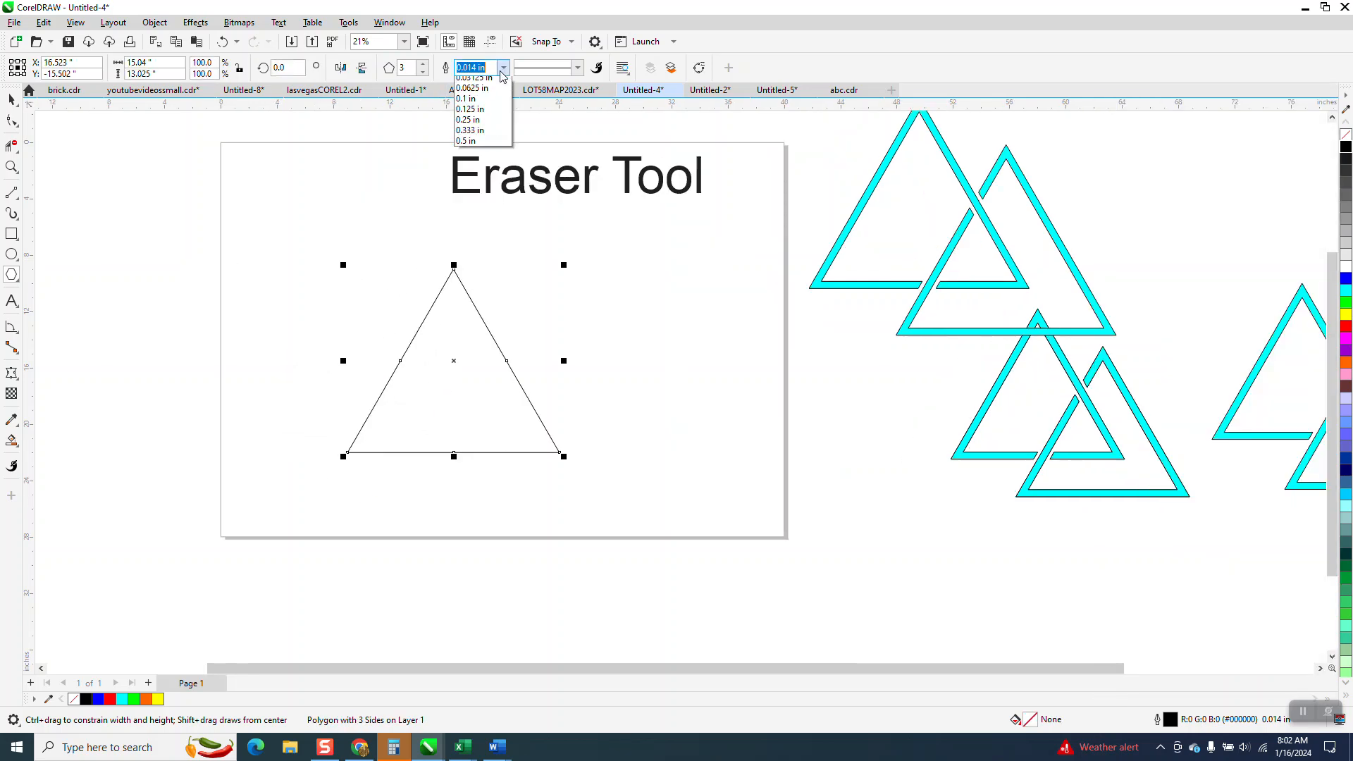
click(475, 218)
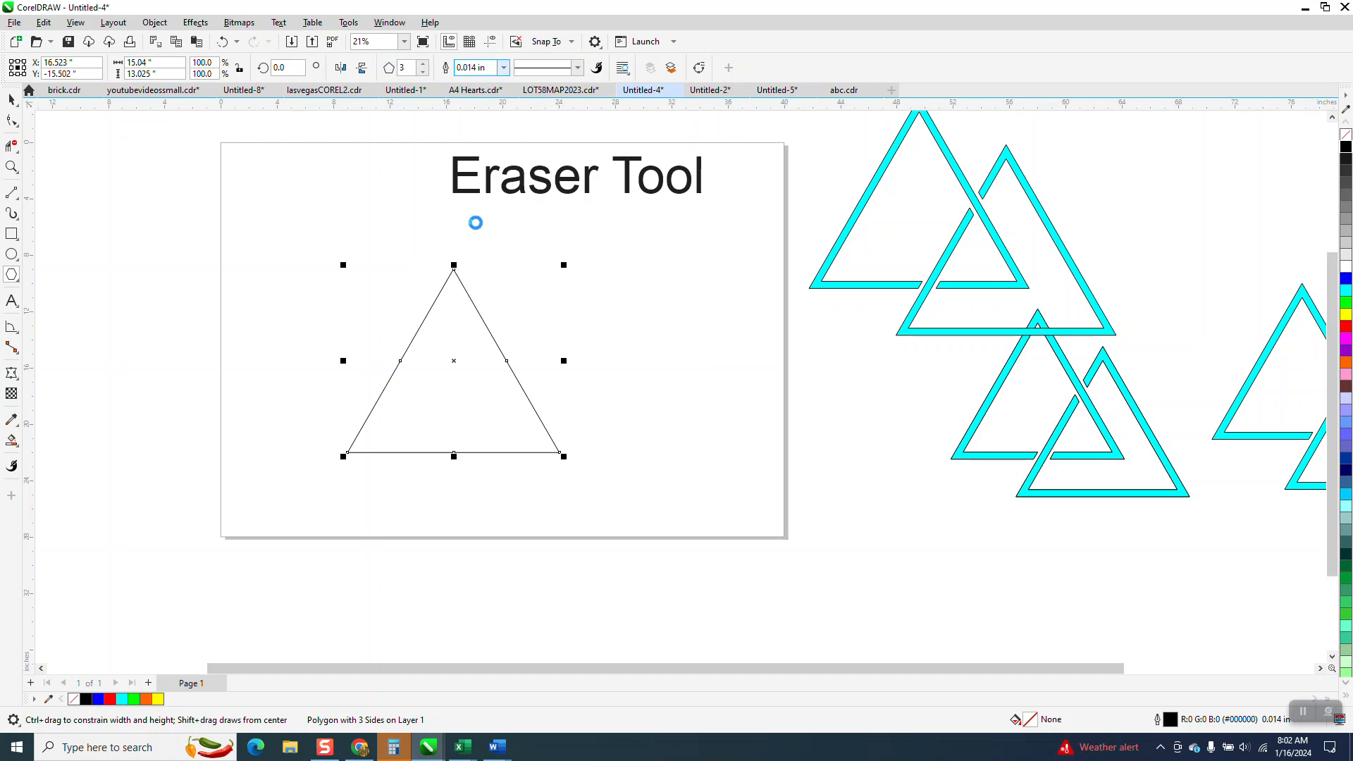
- Convert the triangle's thick outline to an object and give it no fill and a thin black outline
click(154, 23)
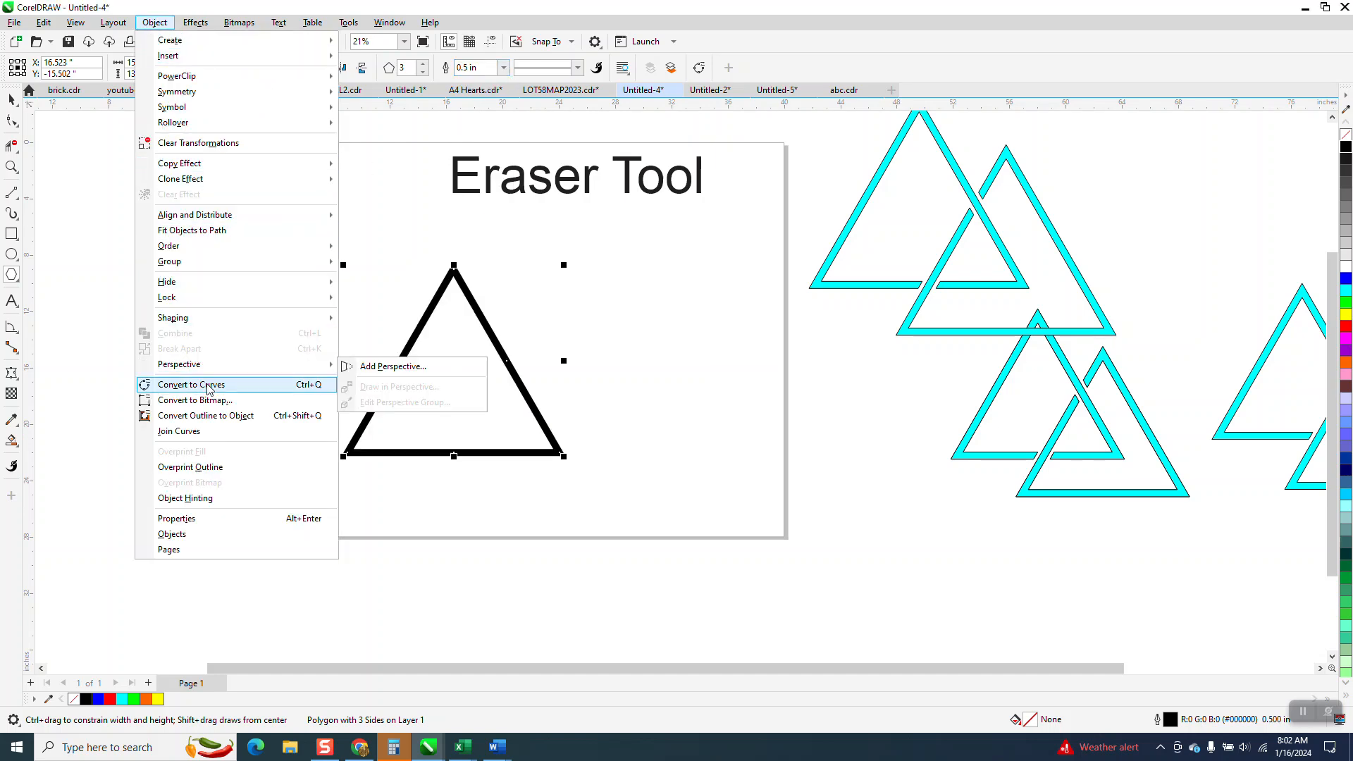
click(206, 416)
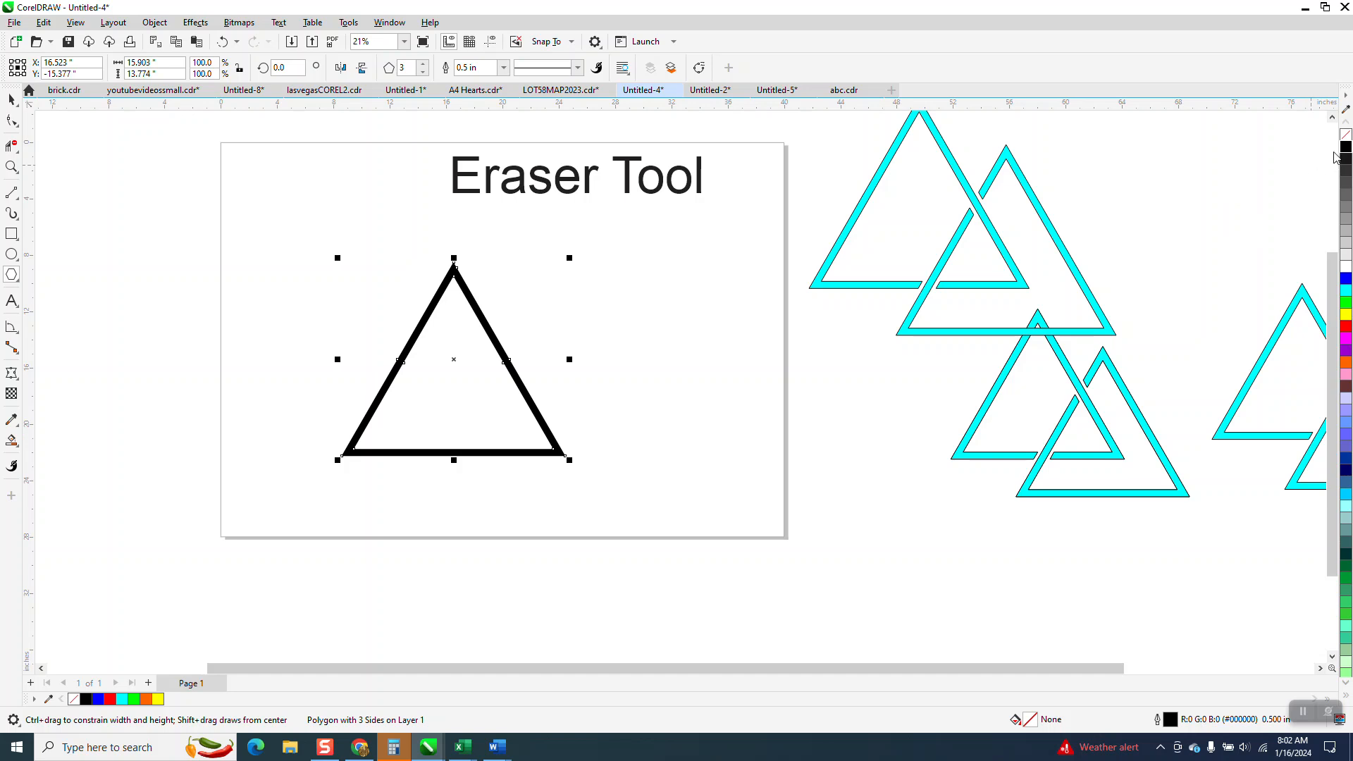
click(1345, 138)
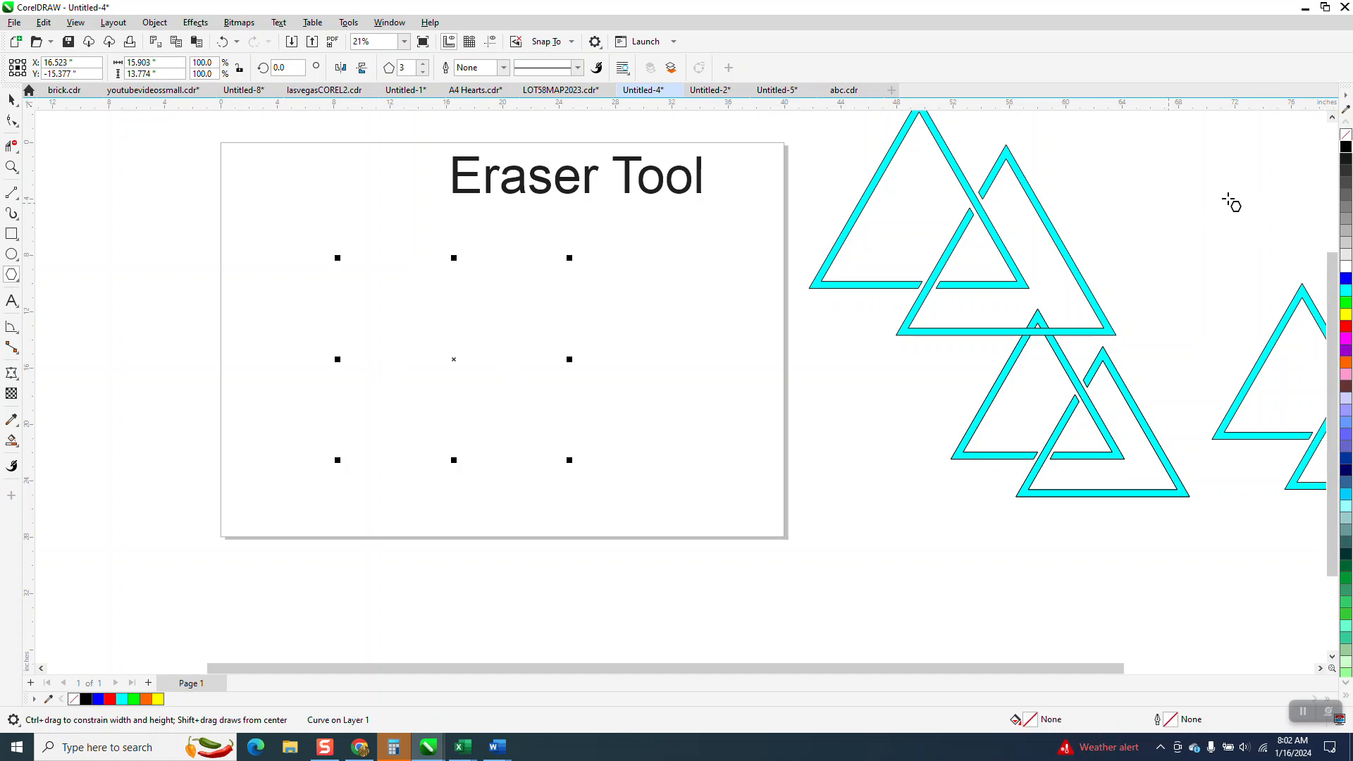
right_click(1346, 147)
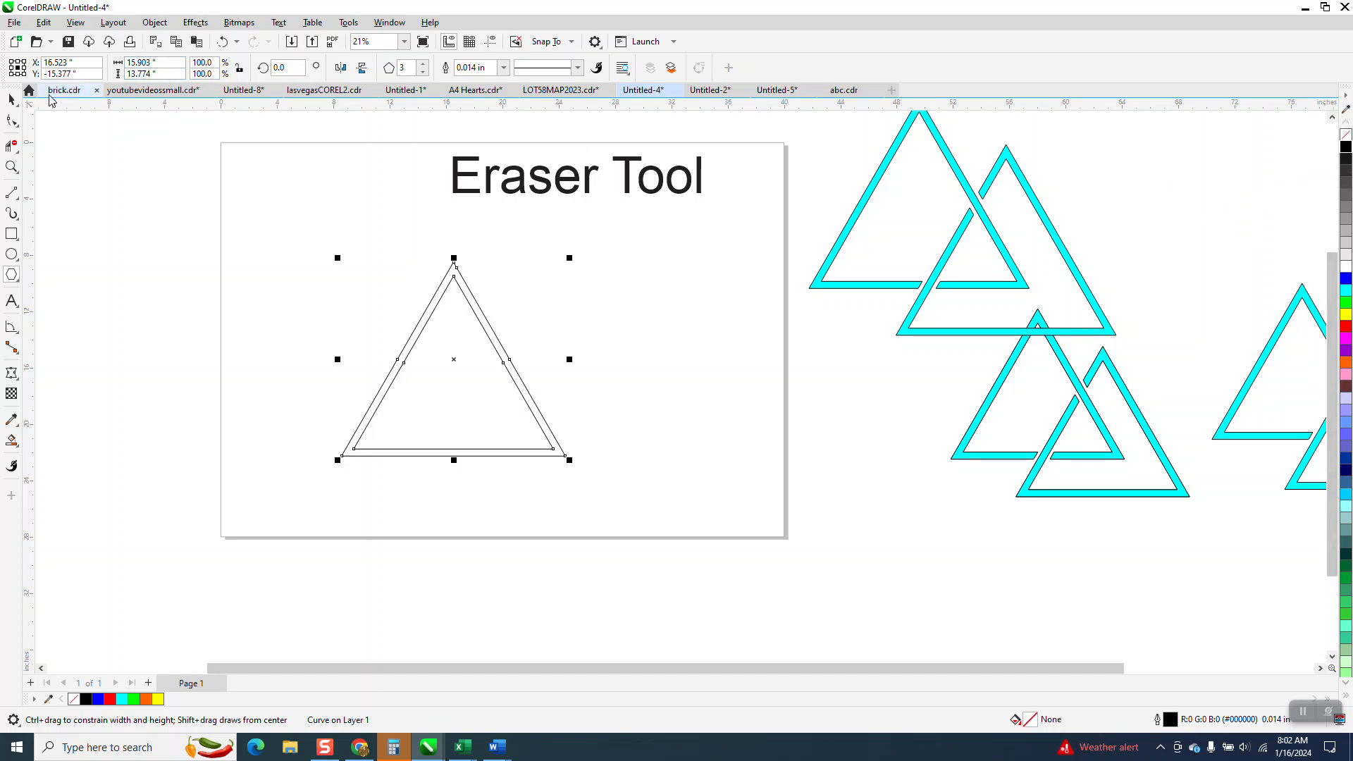
- Copy the triangle frame about 6 inches right and 3.4 inches down, and remove the hidden segments at both crossings with Virtual Segment Delete
click(12, 99)
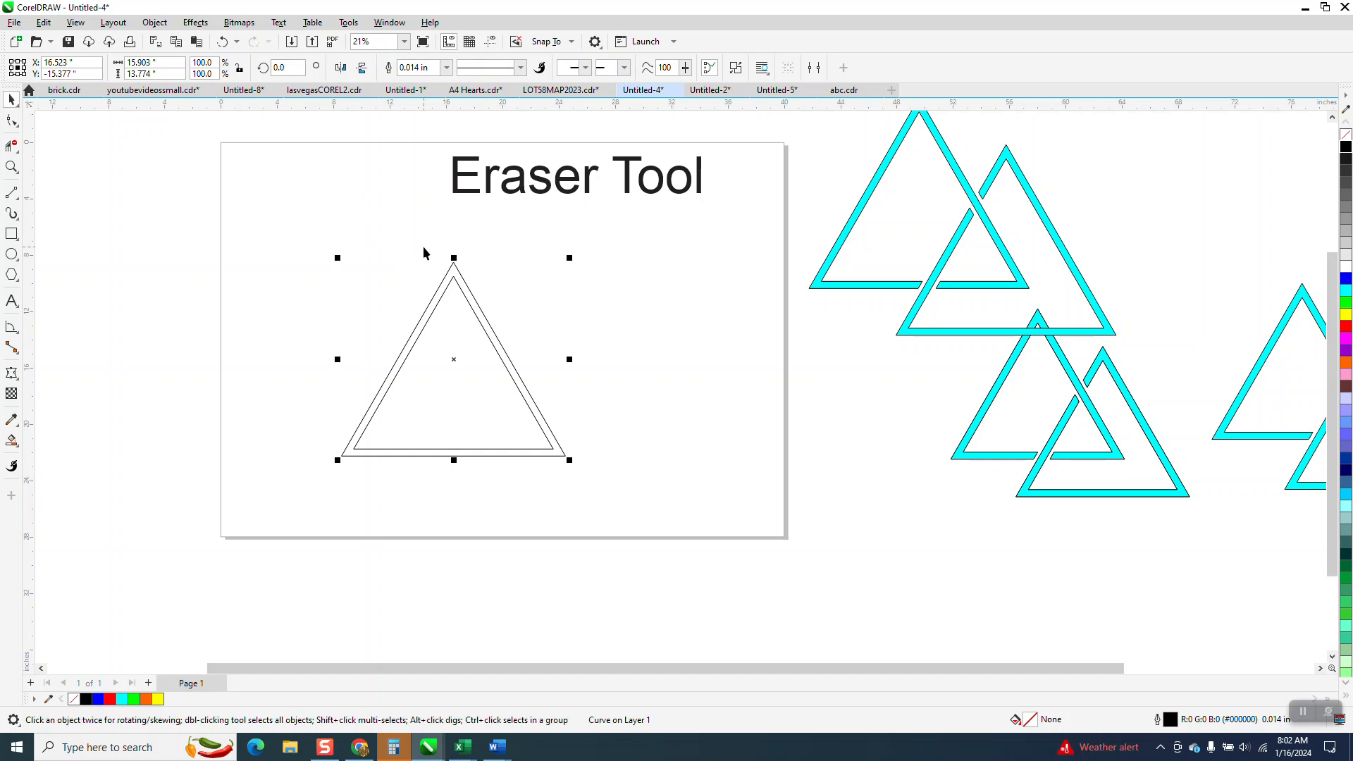
mouse_move(459, 352)
mouse_down()
mouse_move(520, 414)
mouse_move(534, 411)
mouse_up()
click(12, 167)
drag(317, 281, 736, 521)
click(8, 147)
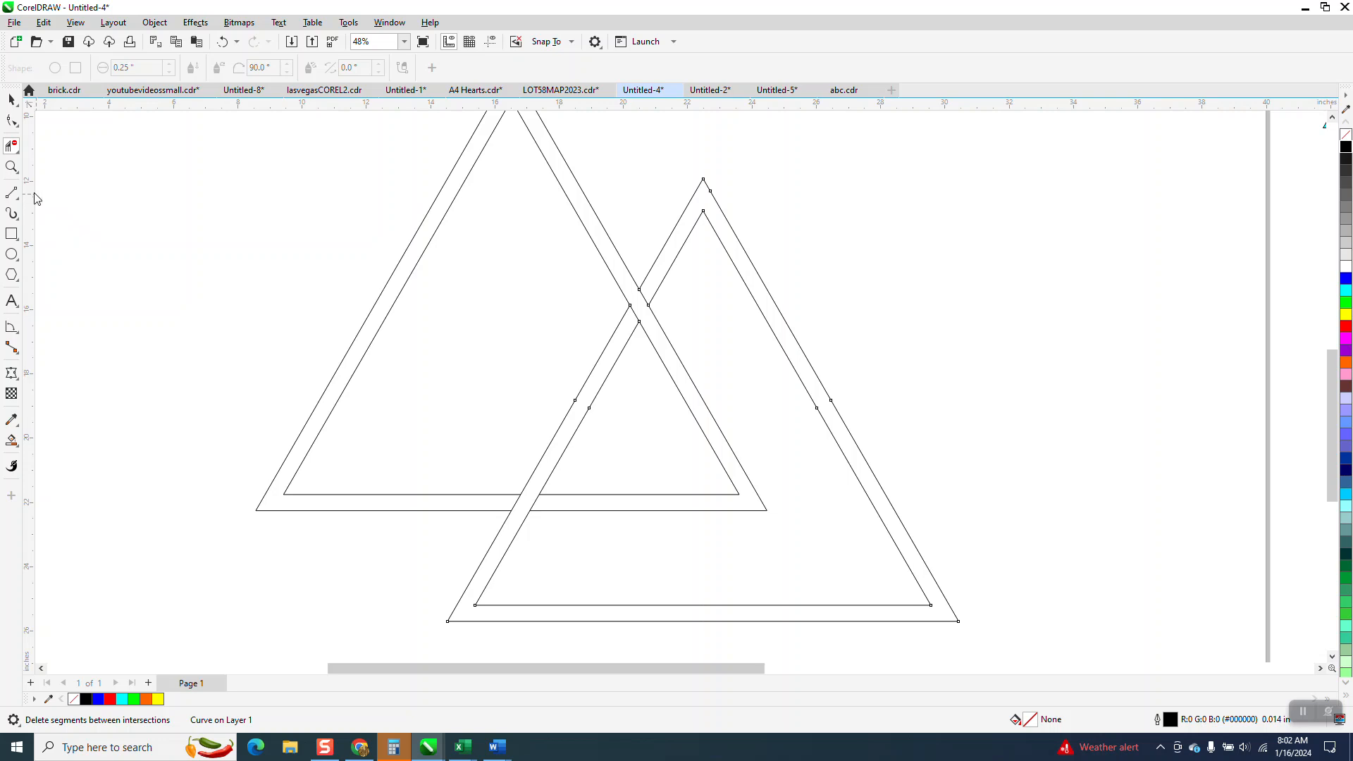
- Erase the two line ends above the upper crossing on the right triangle frame with the 0.25-inch square Eraser
click(11, 167)
drag(486, 211, 896, 470)
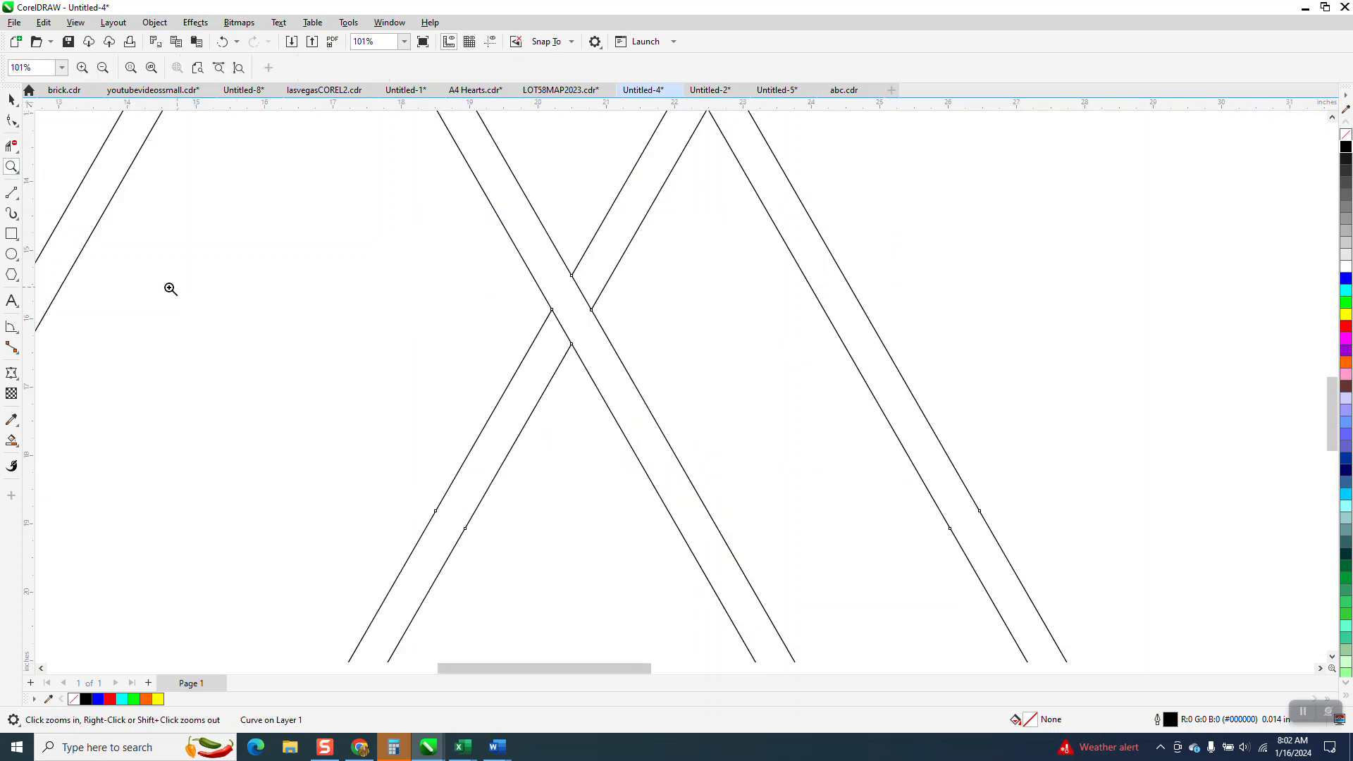
click(18, 154)
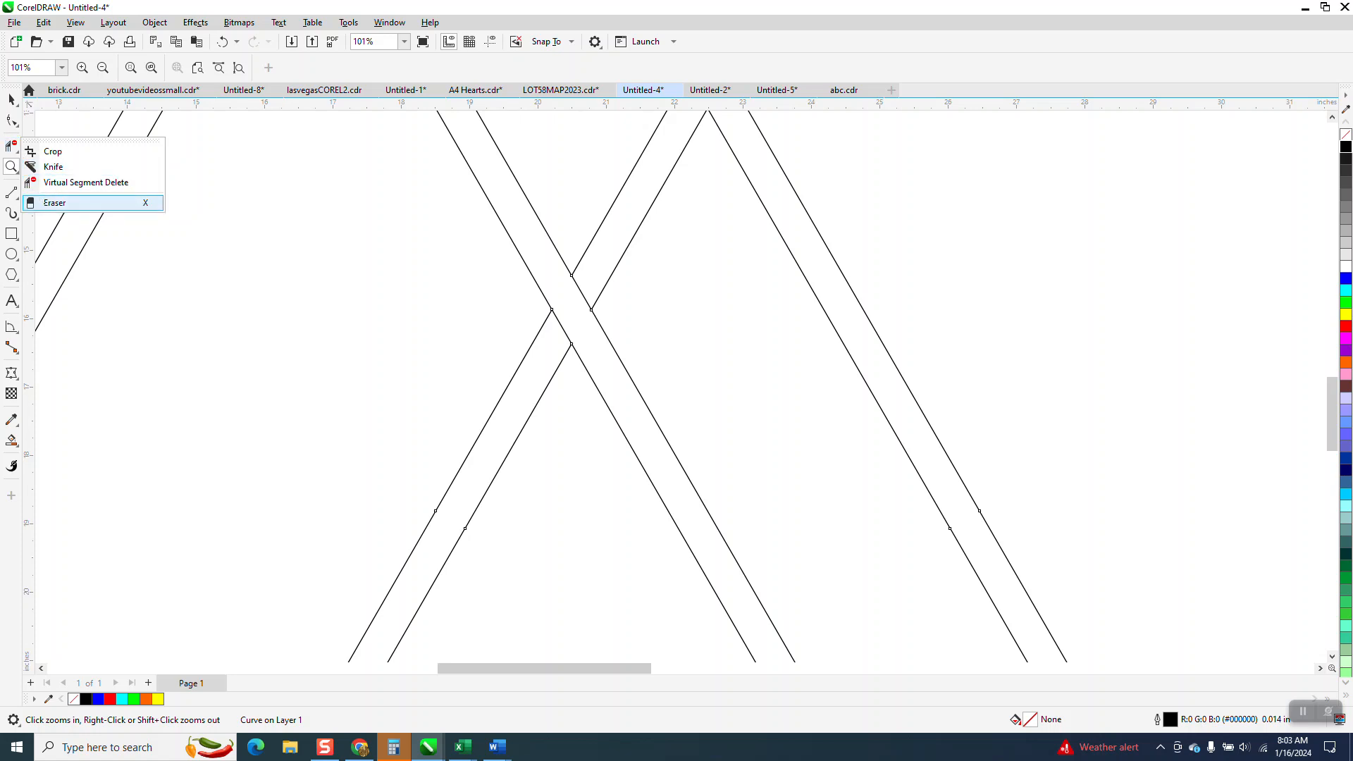
click(43, 203)
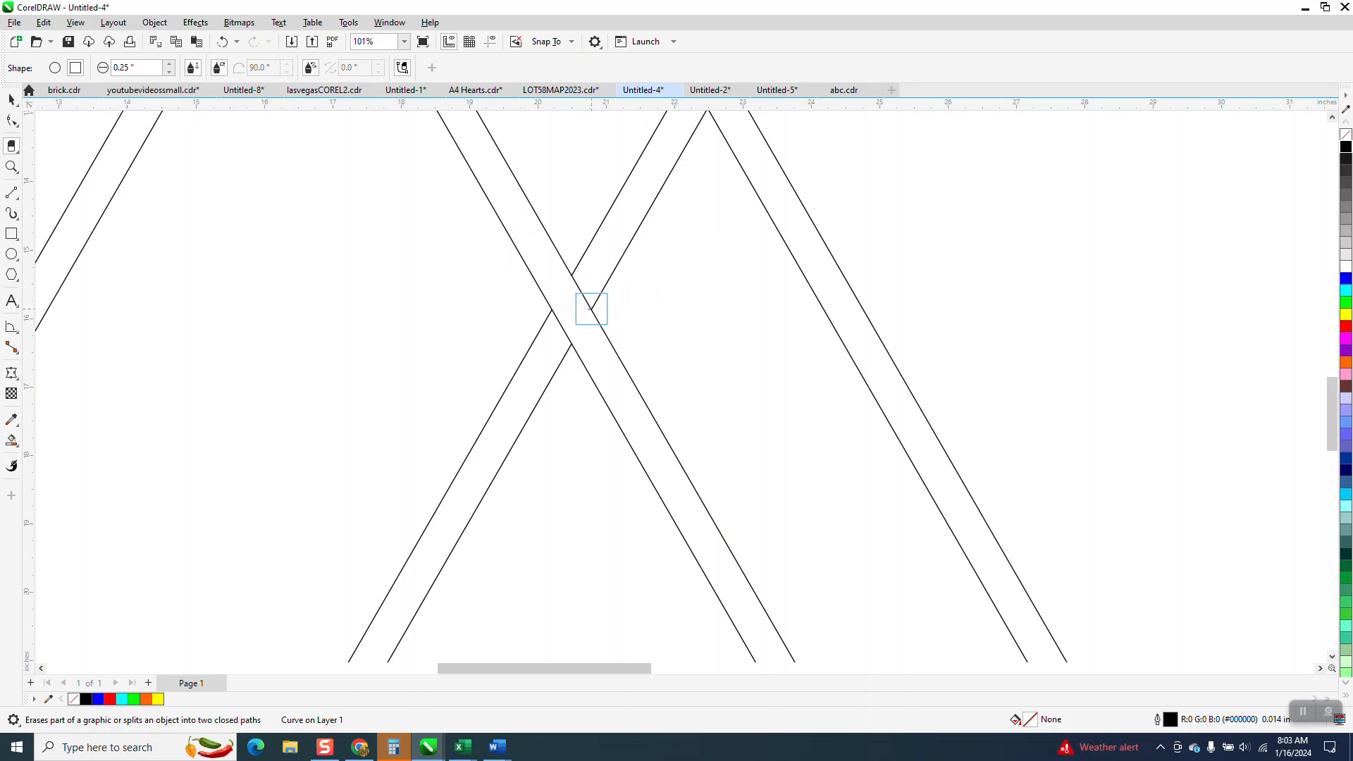
click(11, 167)
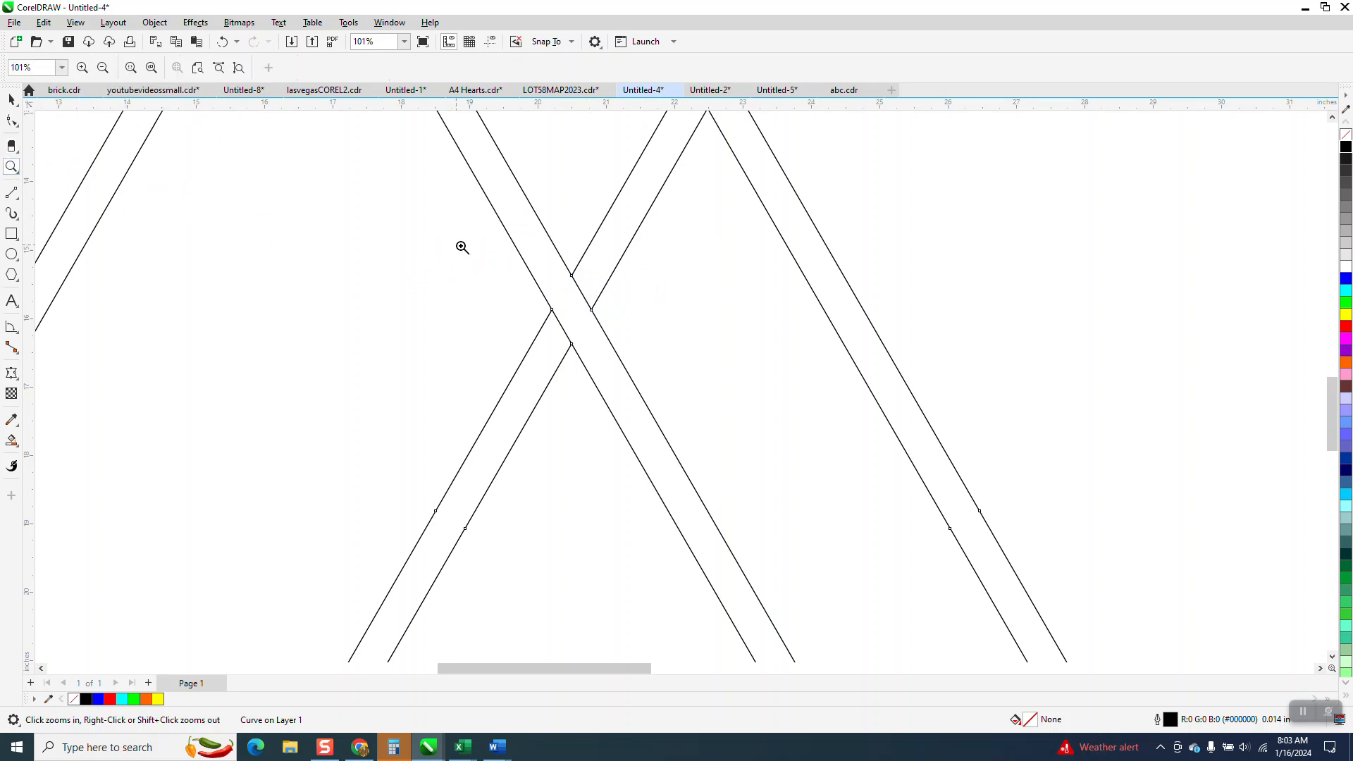
click(637, 311)
click(10, 146)
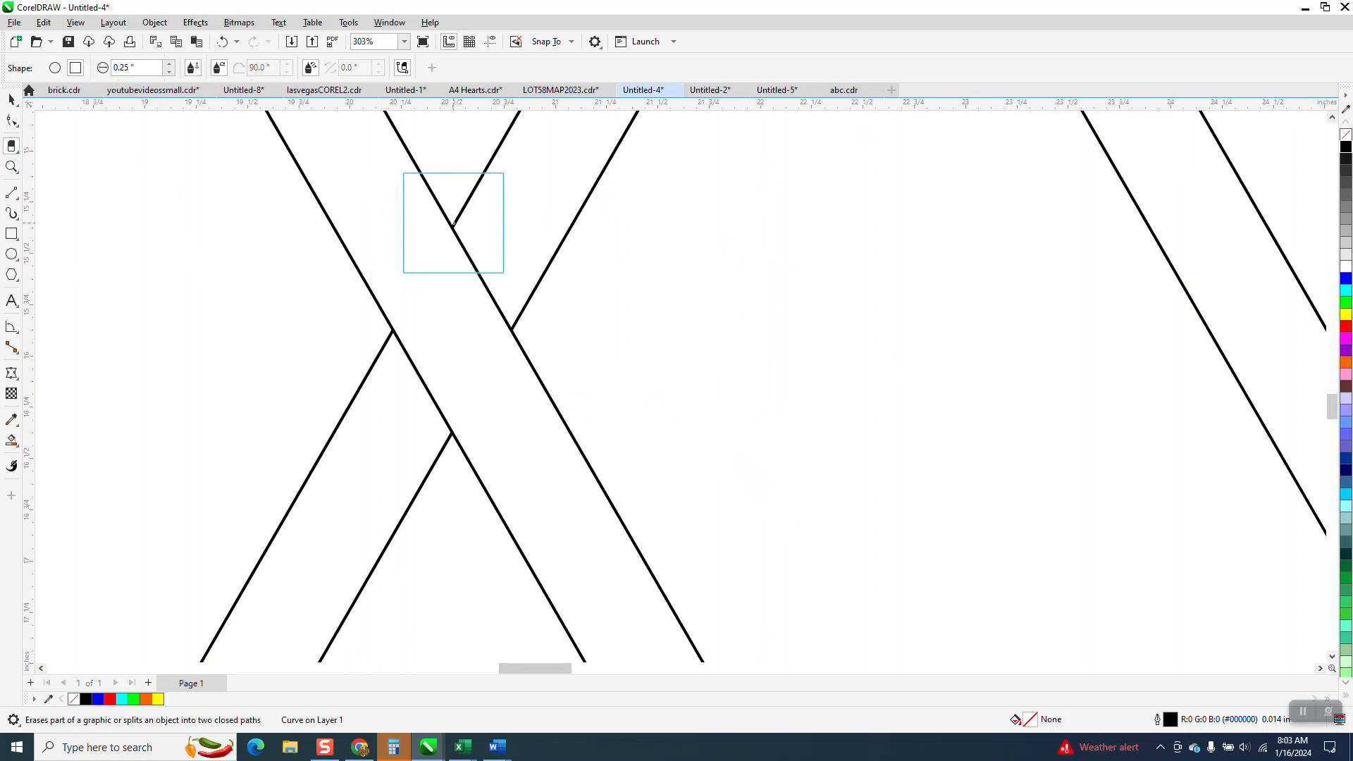
click(453, 224)
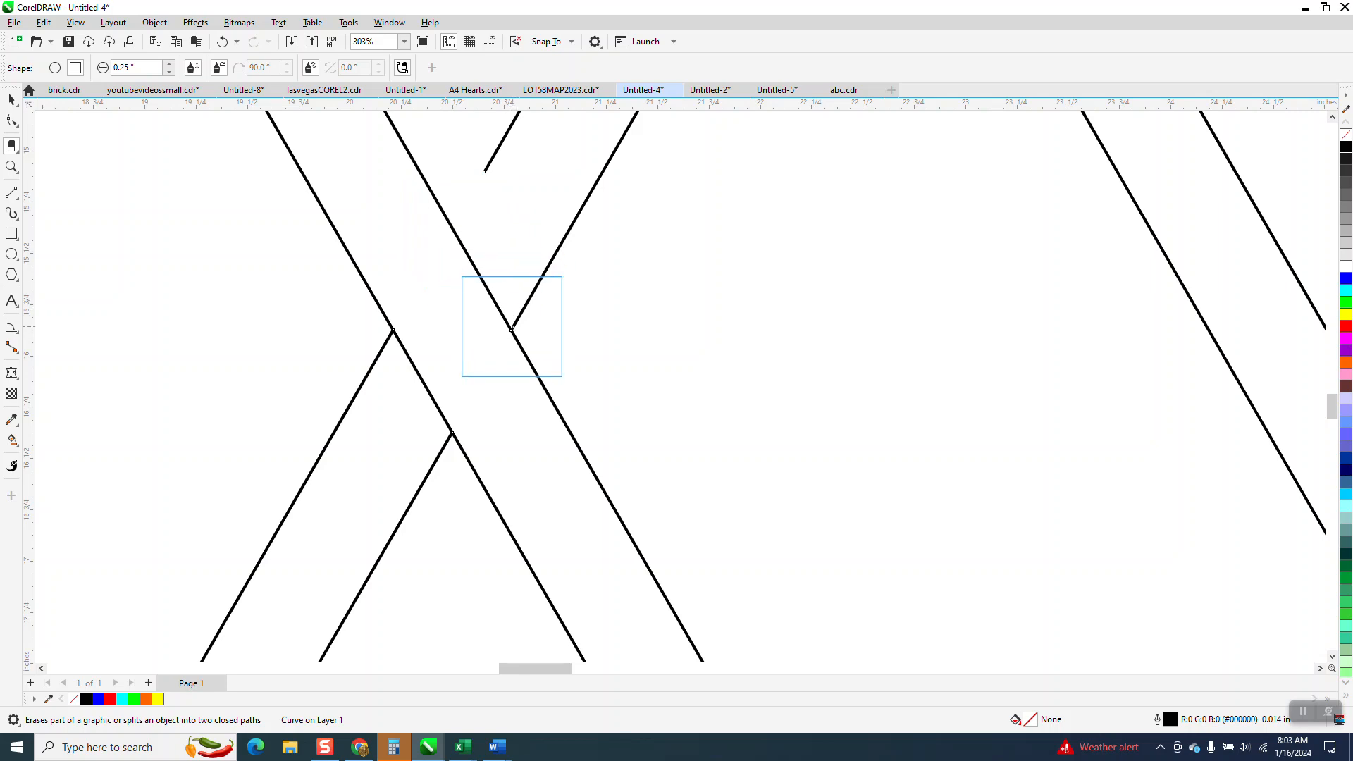
click(515, 325)
- Erase the two line ends below the upper crossing on the right triangle frame with the 0.25-inch square Eraser
scroll(504, 296, down, 4)
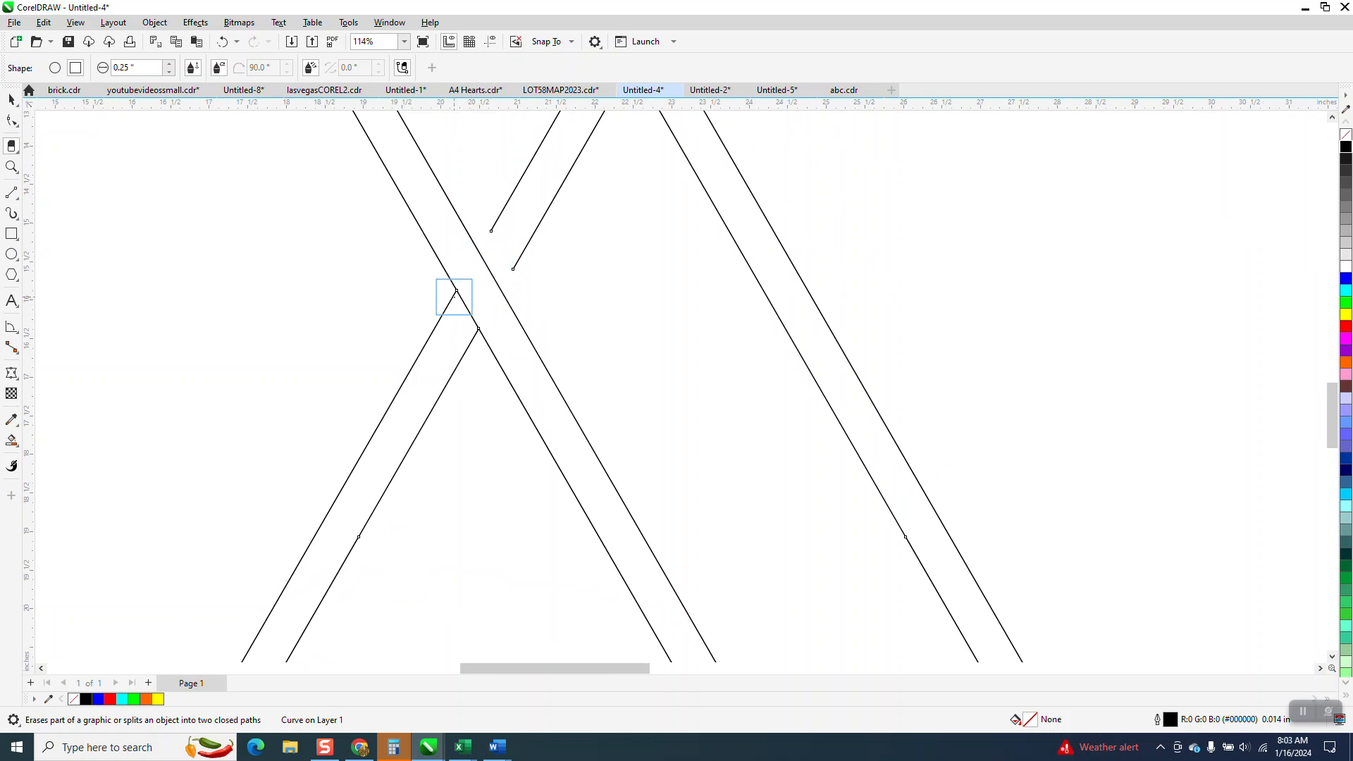
click(12, 167)
drag(377, 252, 666, 427)
click(12, 146)
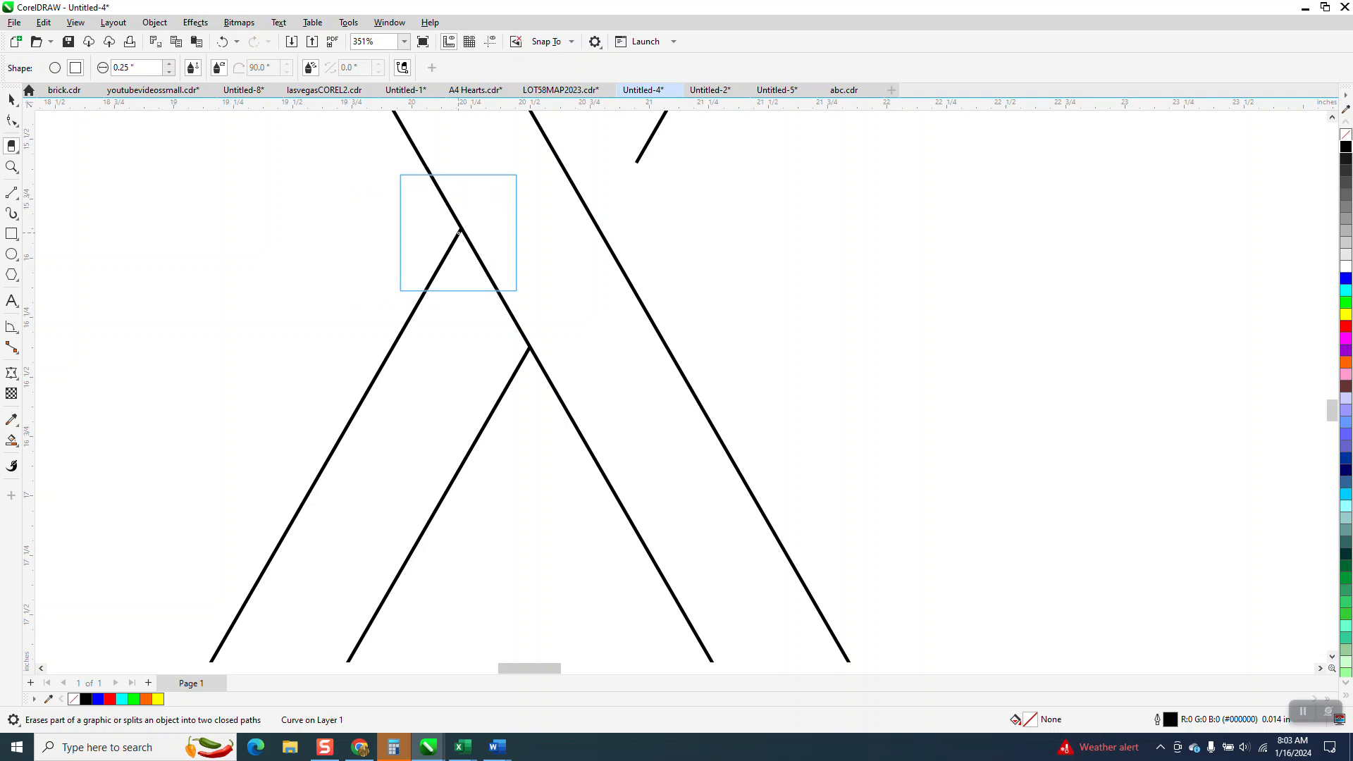
click(458, 233)
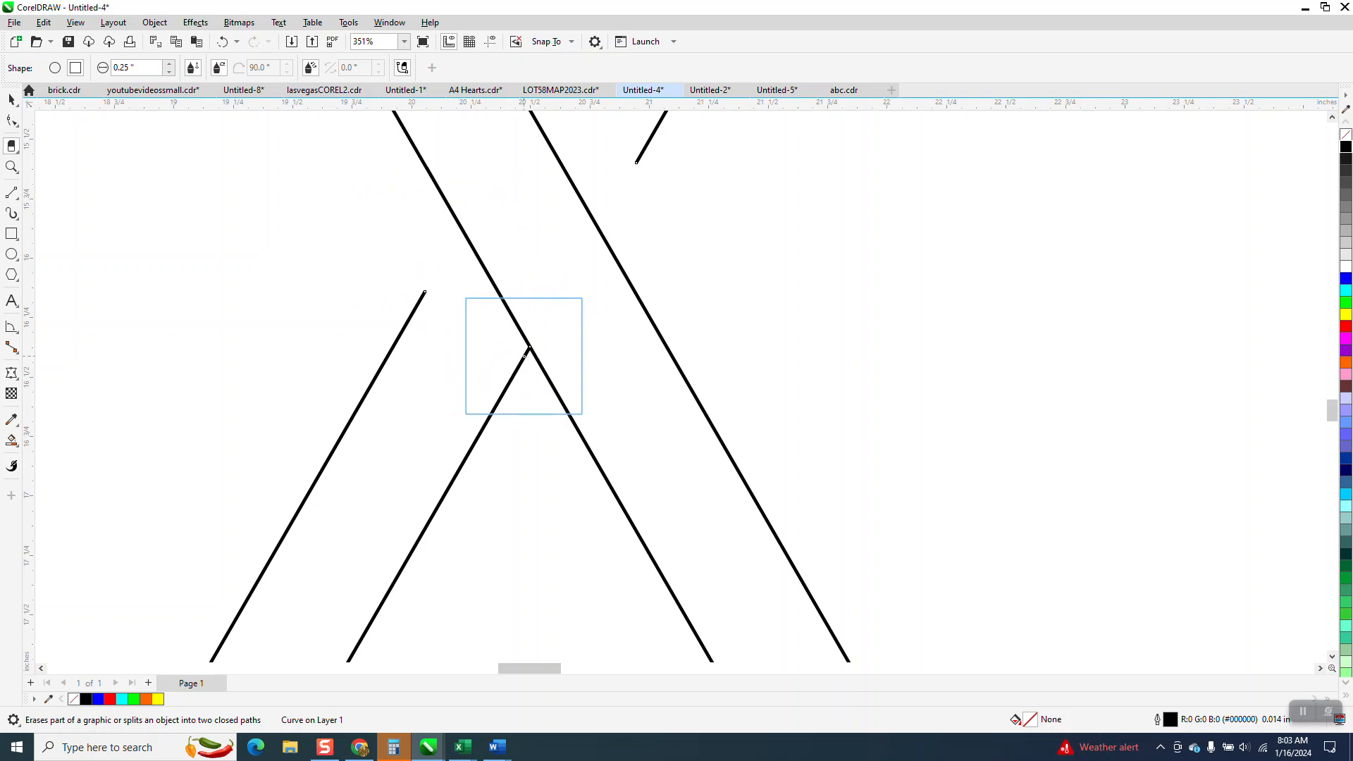
click(524, 351)
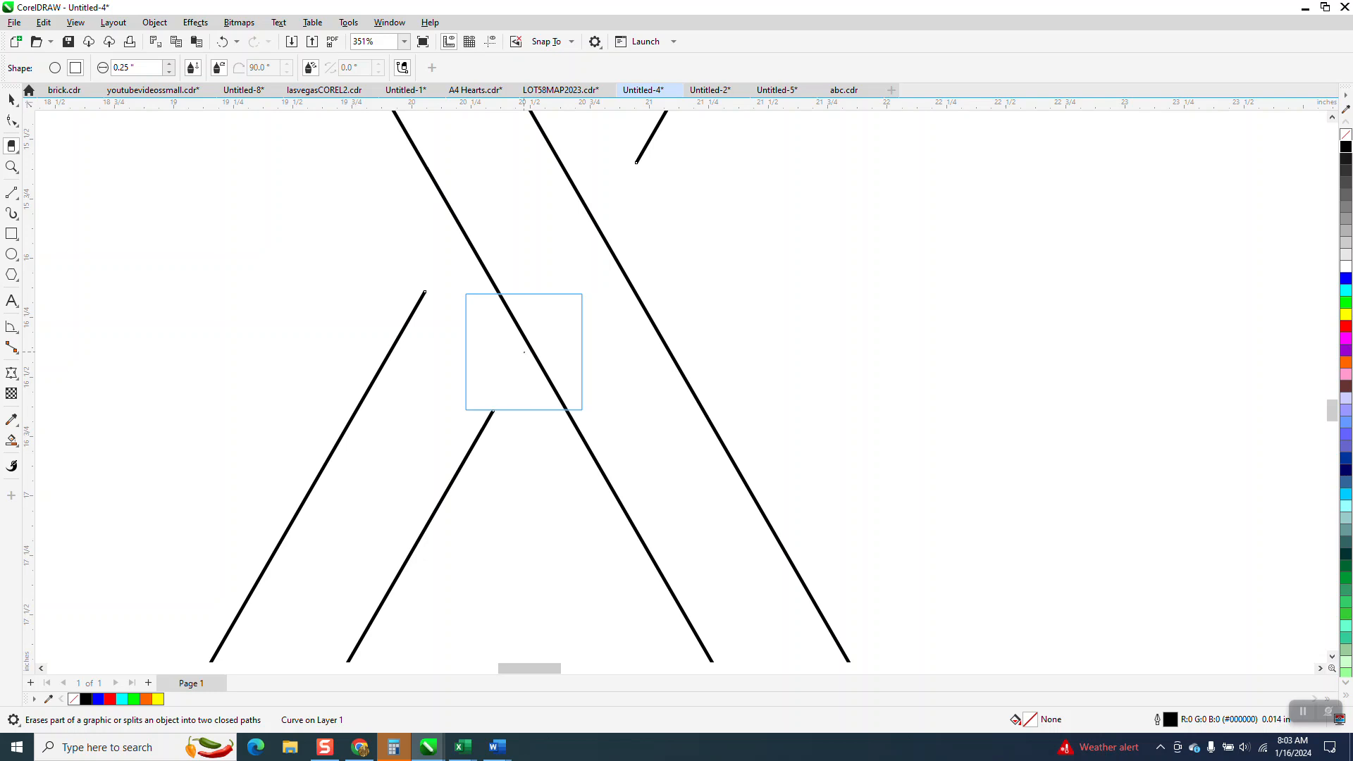
- Close both open band ends at the upper crossing with 2-point lines joining their end nodes
click(19, 203)
click(58, 212)
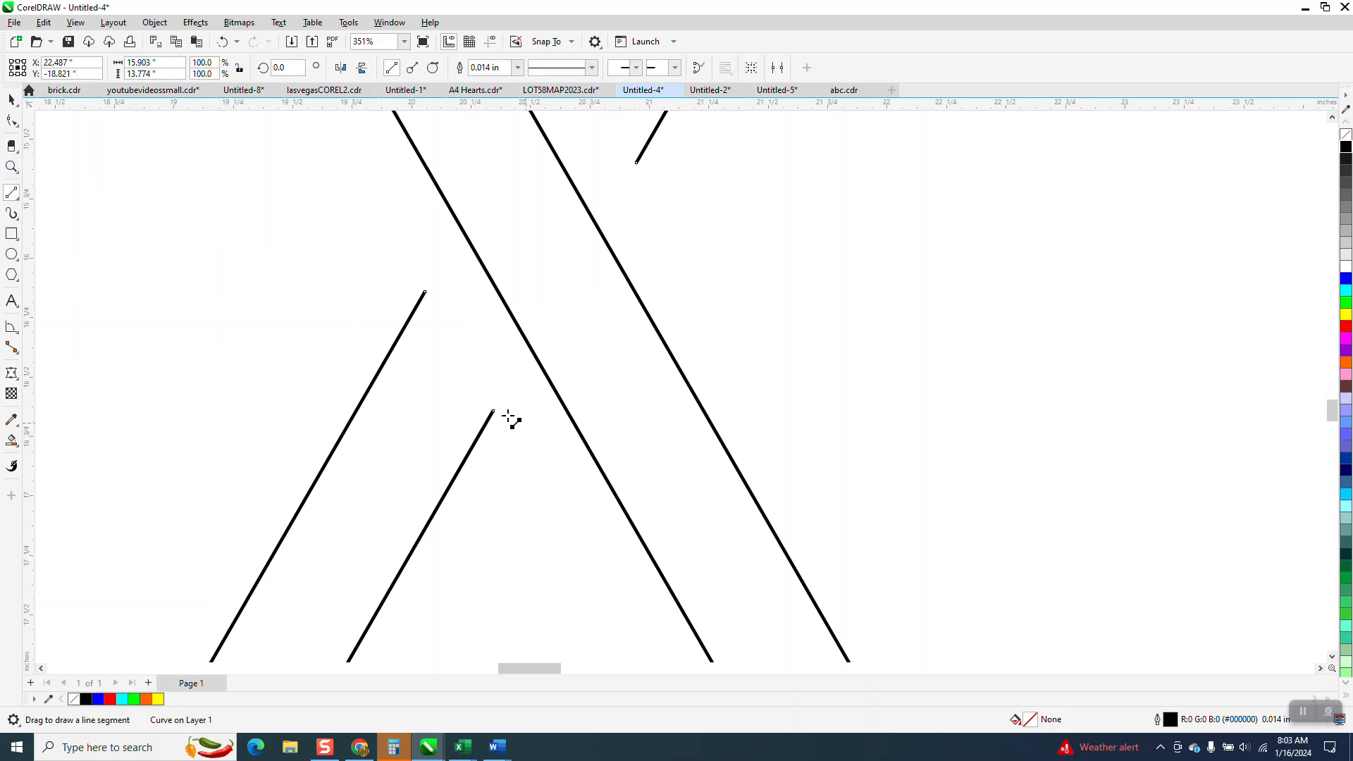
drag(493, 411, 427, 291)
scroll(645, 191, down, 1)
drag(638, 215, 593, 136)
scroll(444, 194, down, 1)
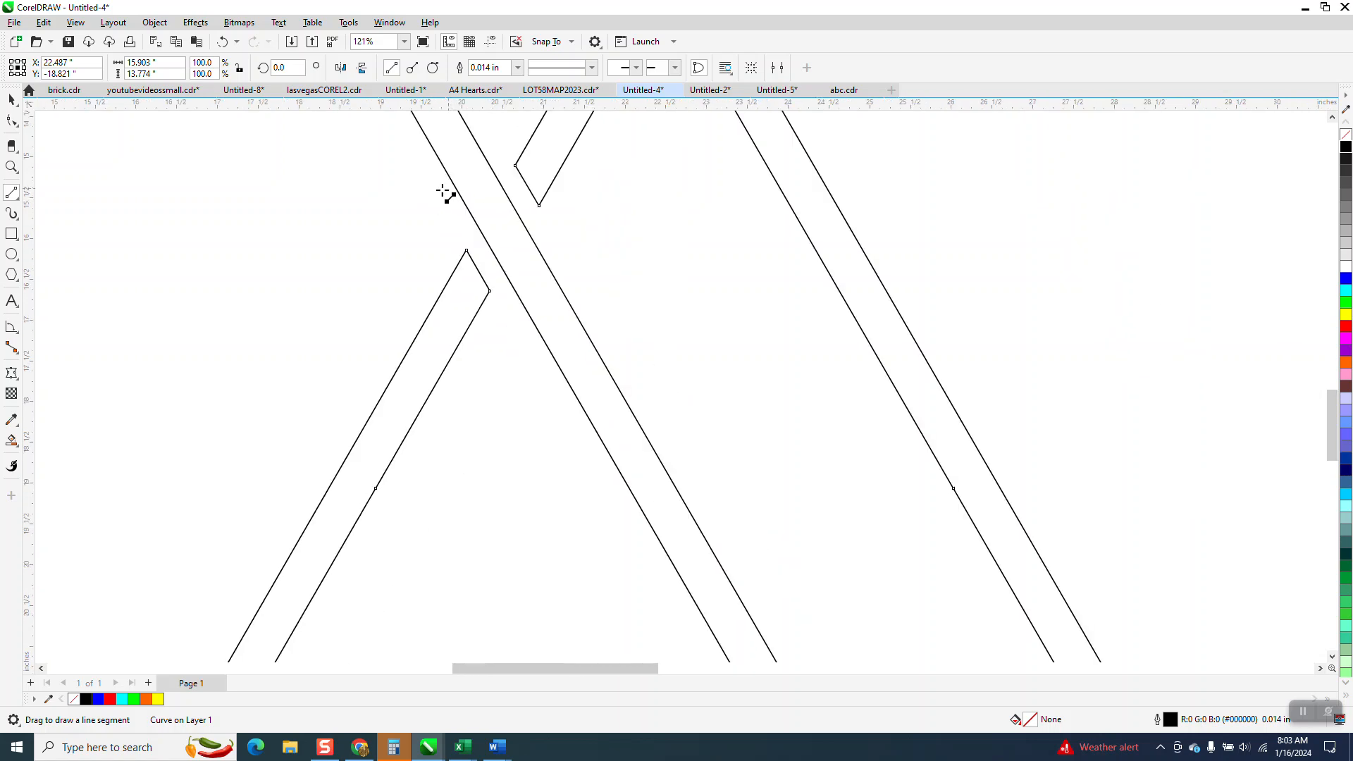
- Erase the left triangle's four line ends on both sides of the lower crossing with the 0.25-inch square Eraser
scroll(444, 194, down, 1)
click(12, 167)
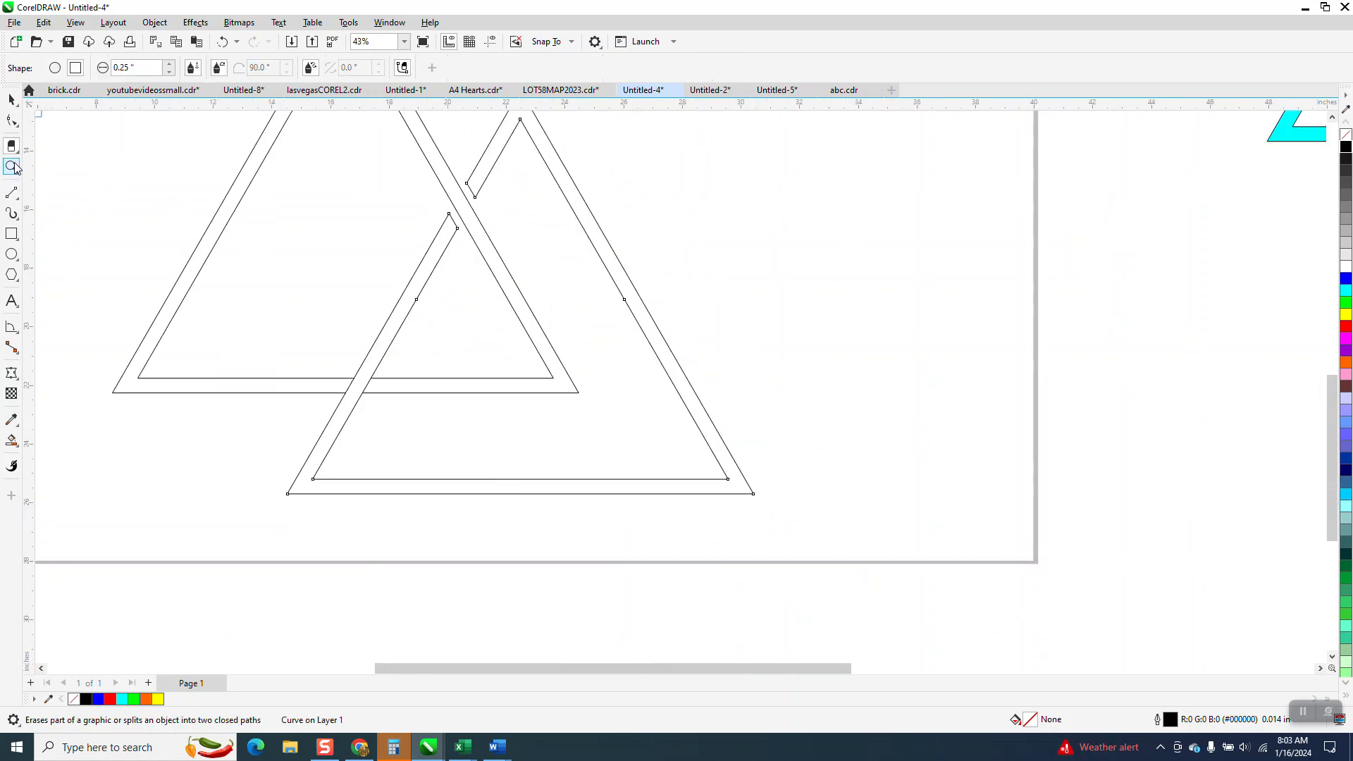
click(292, 340)
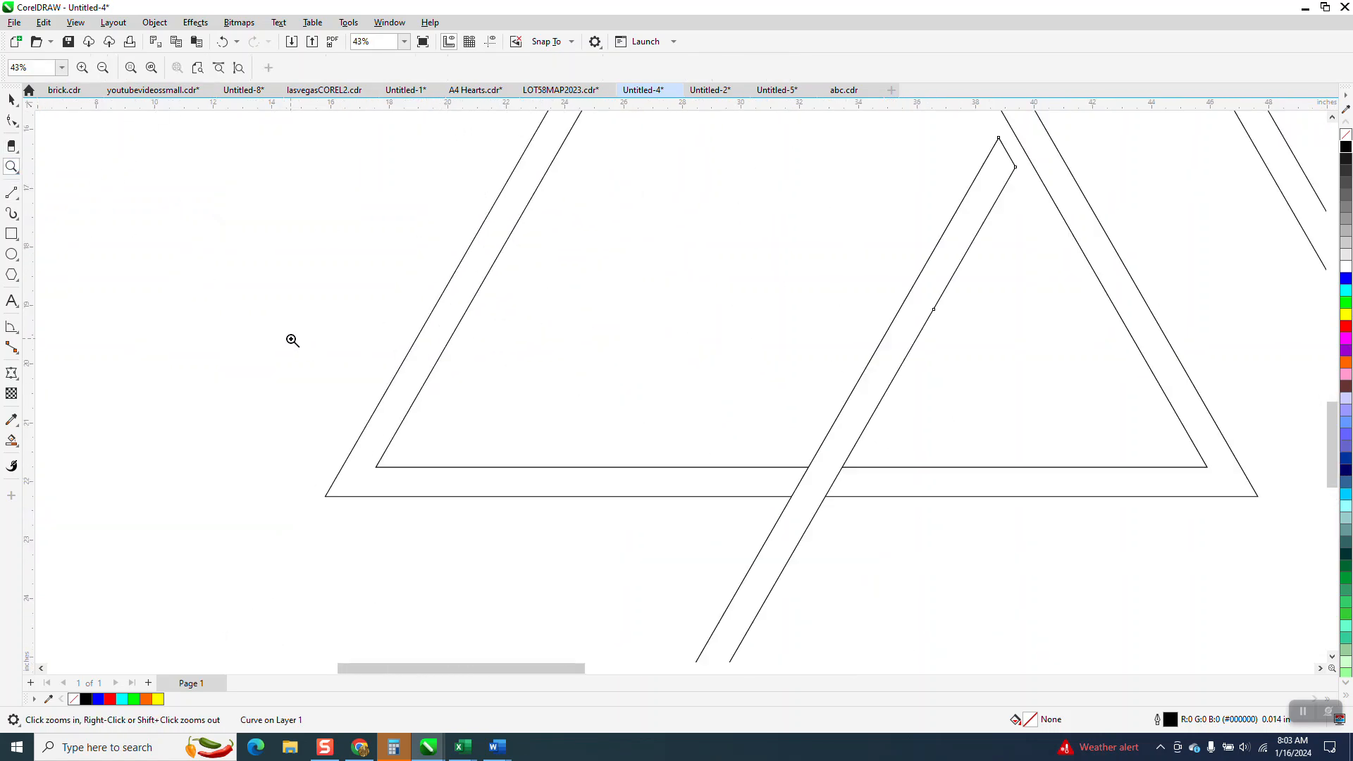
scroll(496, 414, down, 2)
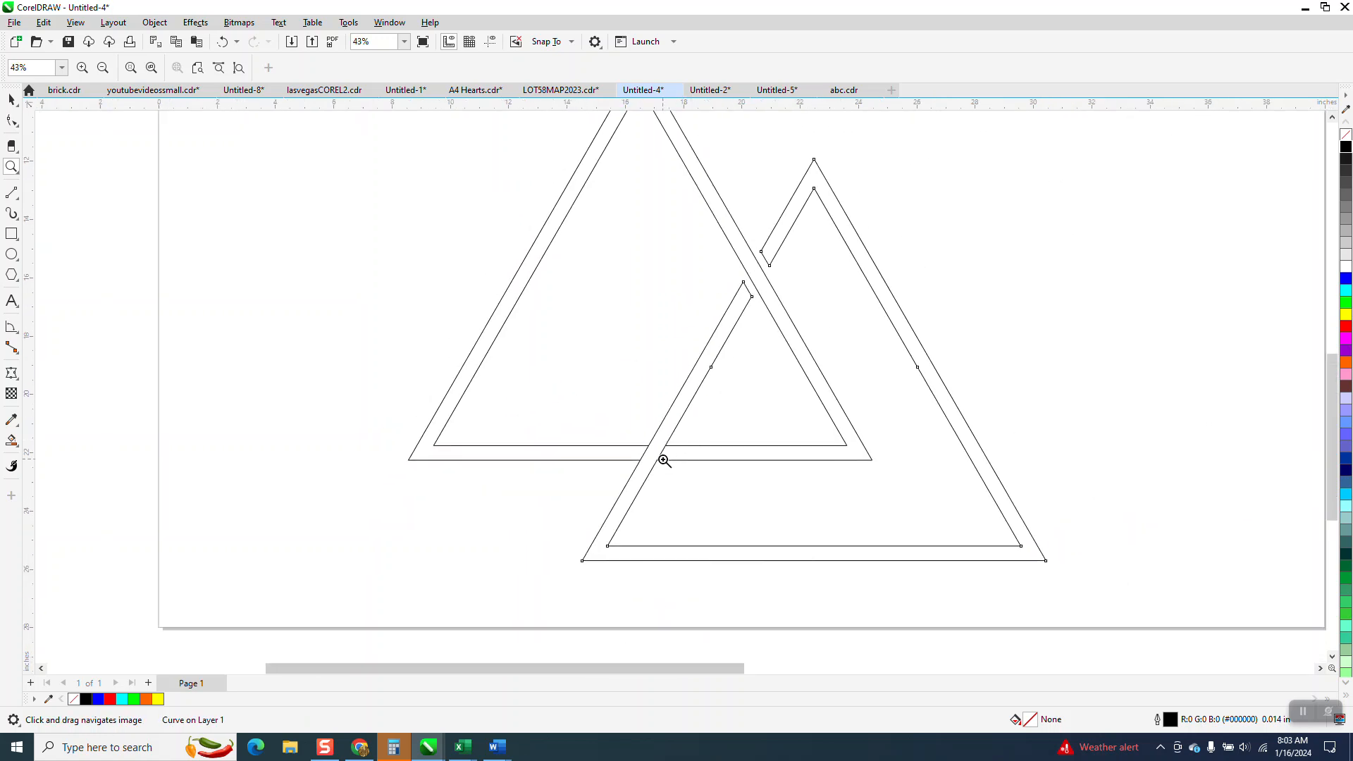
drag(737, 492, 738, 493)
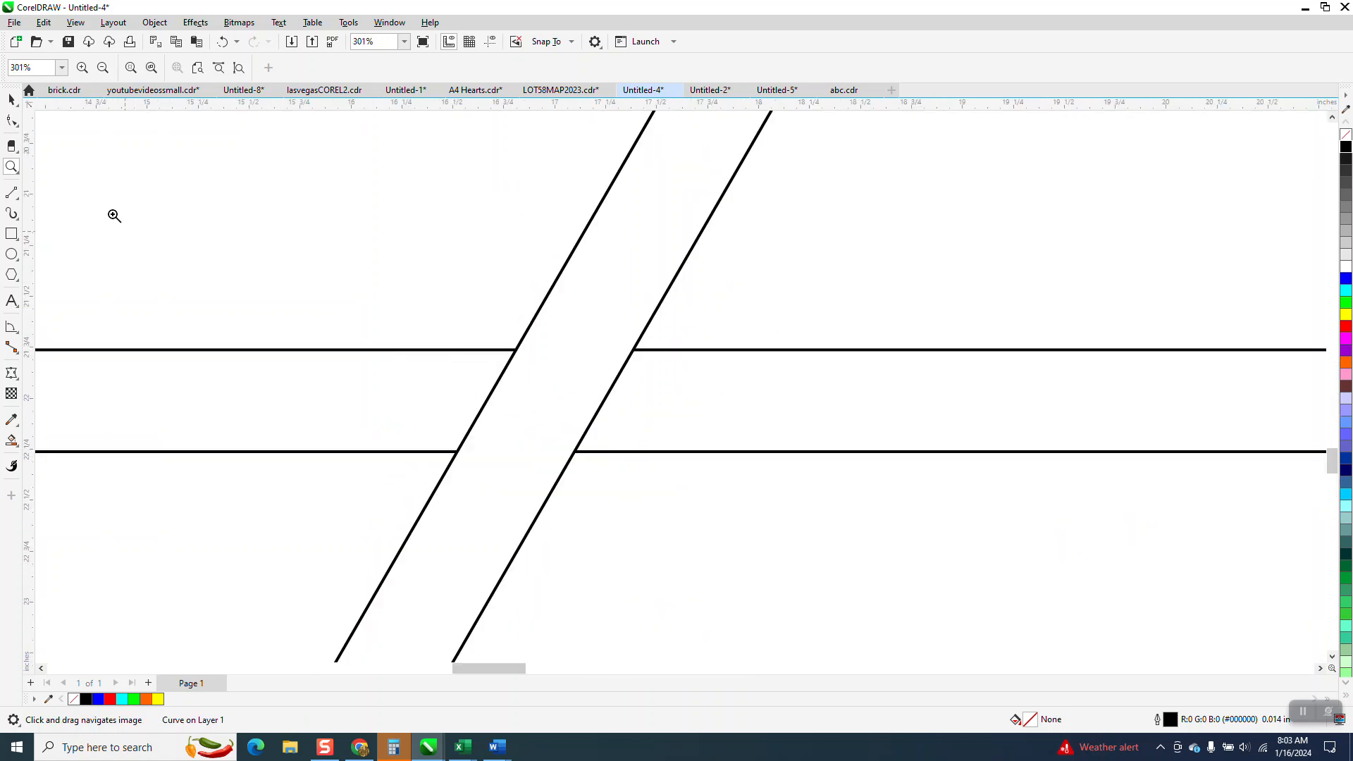
click(12, 147)
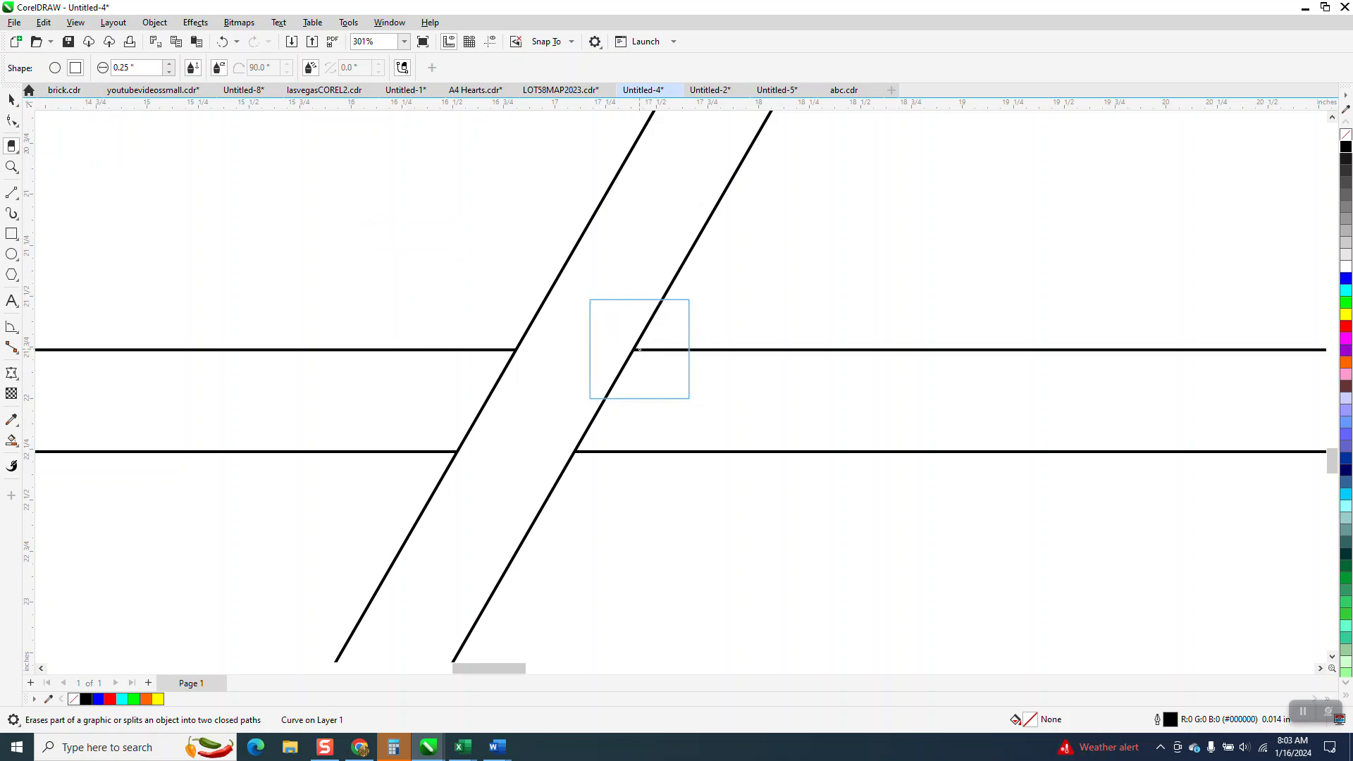
click(639, 349)
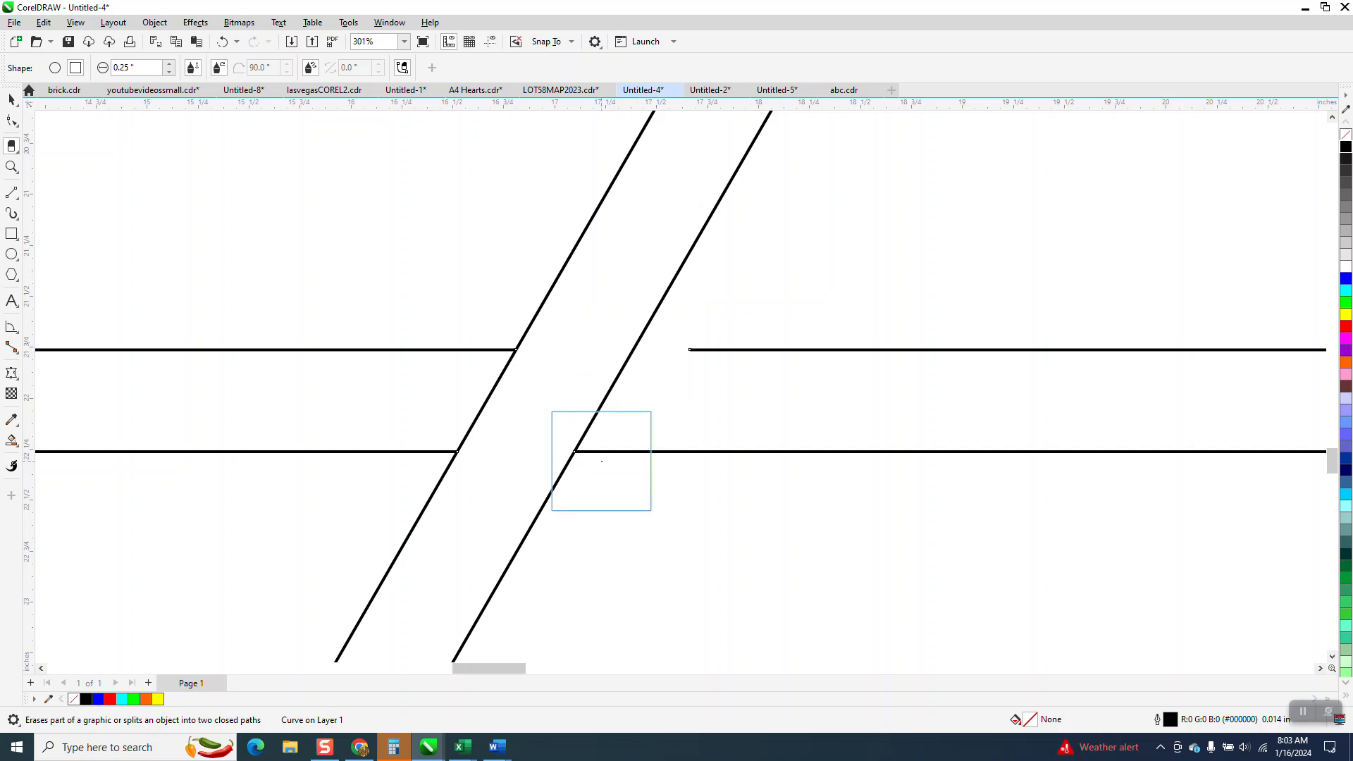
click(580, 452)
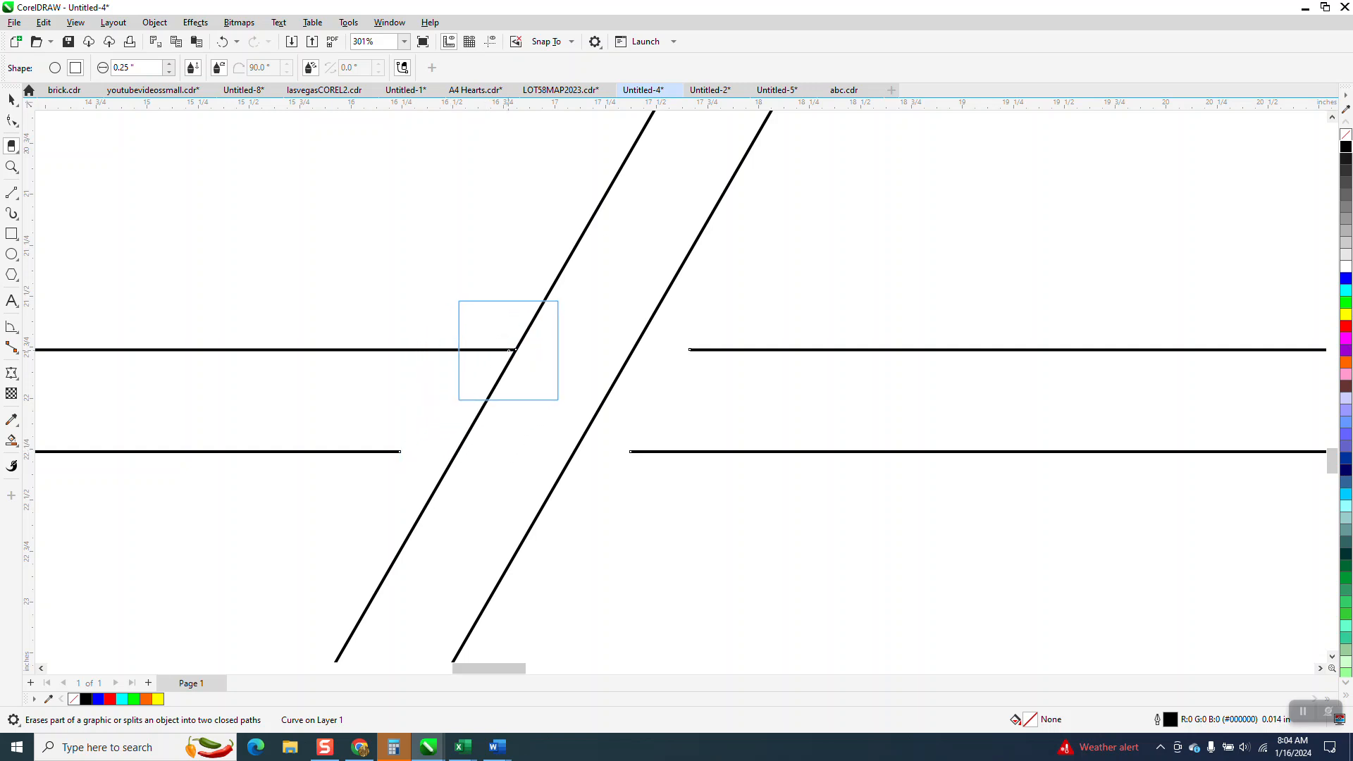
click(508, 350)
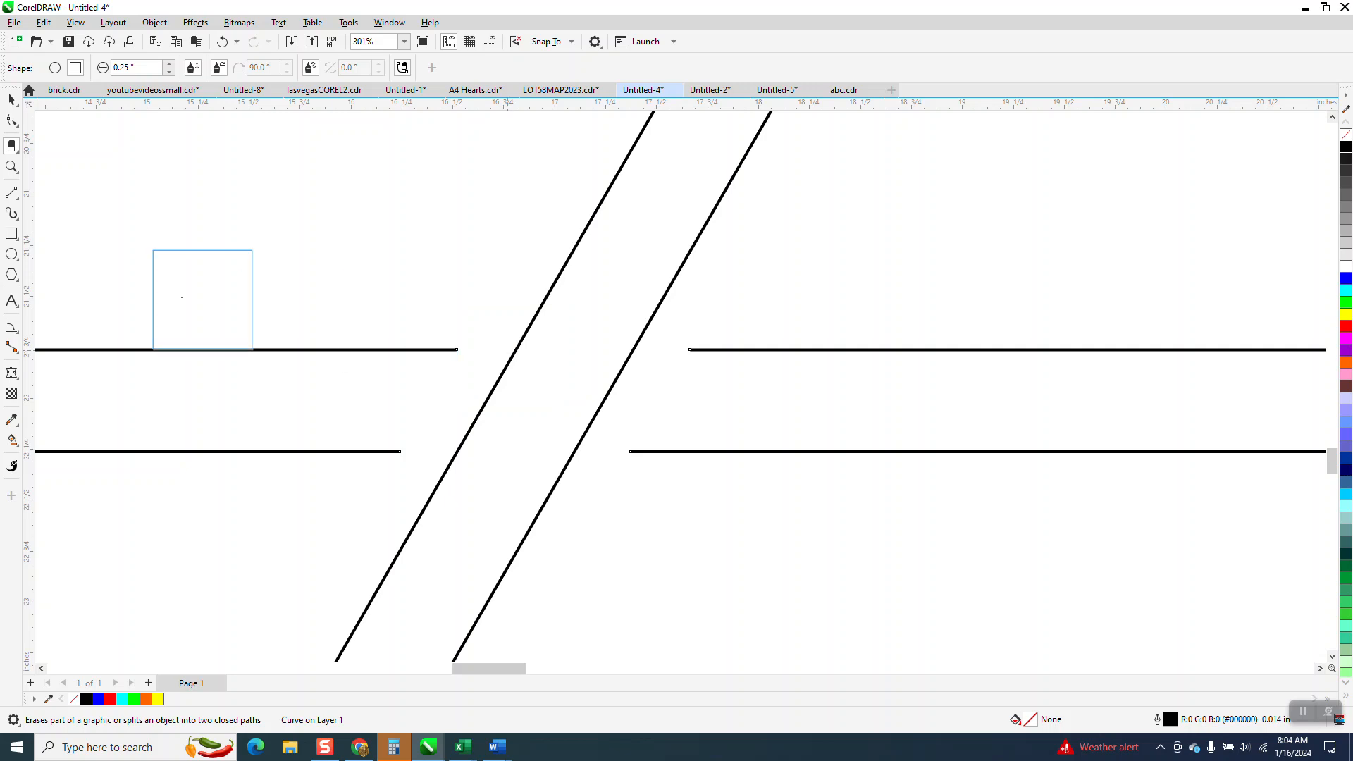
- Close both open band ends at the lower crossing with 2-point lines joining their end nodes
click(17, 204)
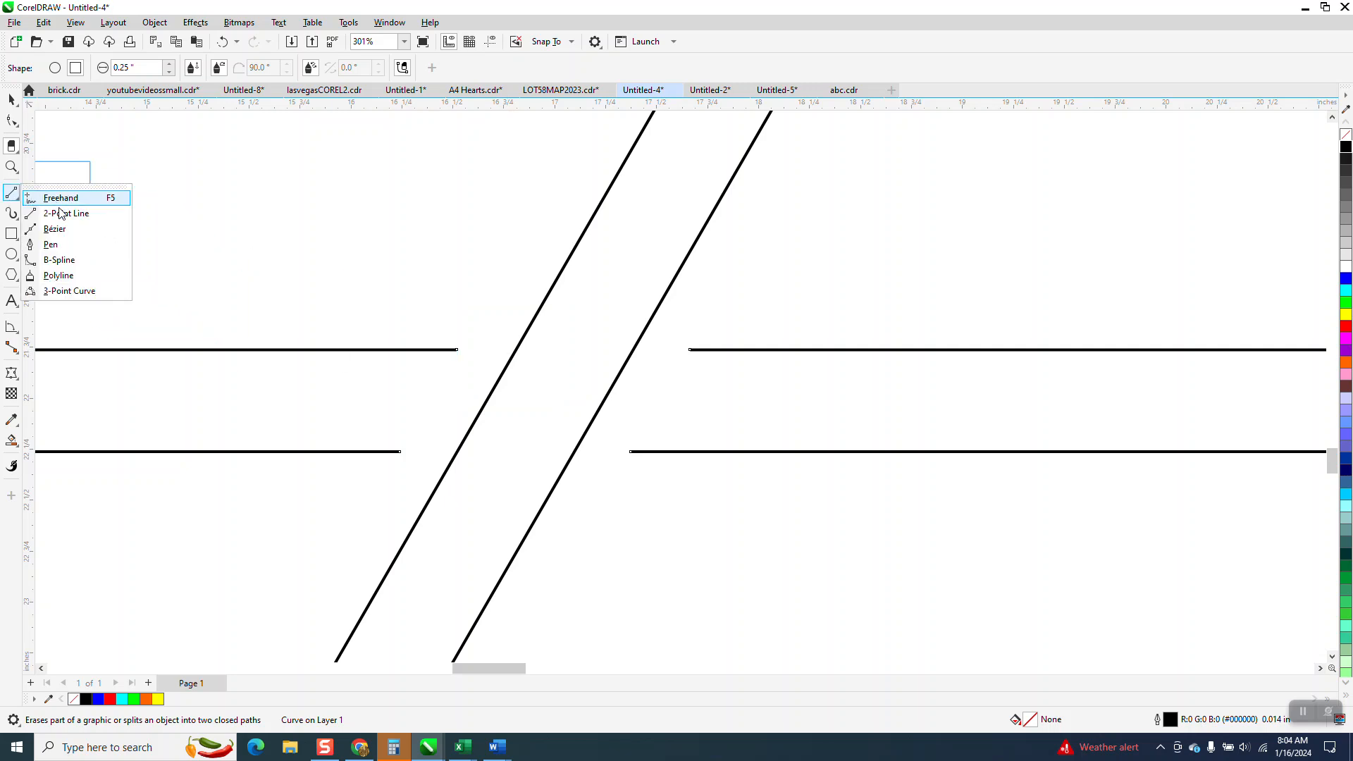
click(57, 211)
drag(400, 451, 457, 349)
drag(630, 451, 690, 349)
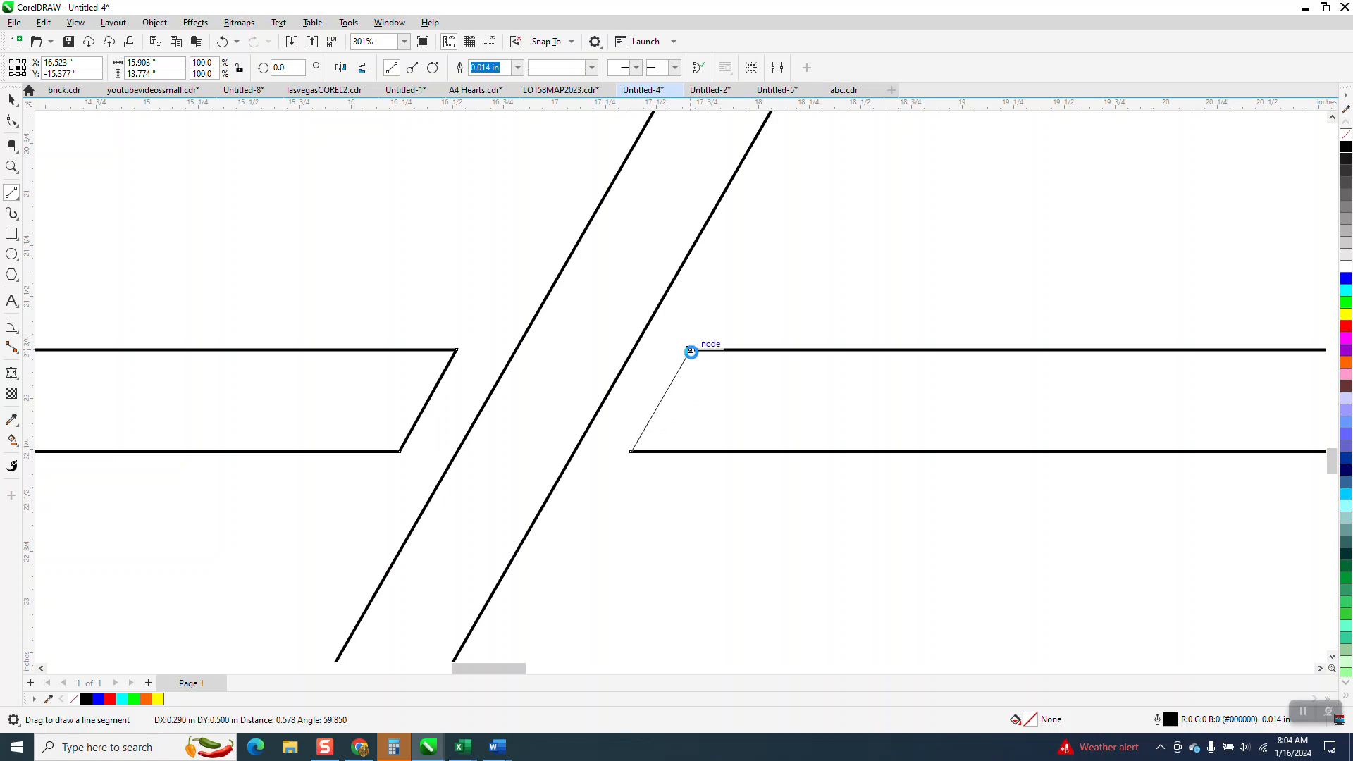
- Fill both triangle frames with cyan and no outline using Smart Fill
scroll(402, 356, down, 5)
scroll(418, 395, down, 5)
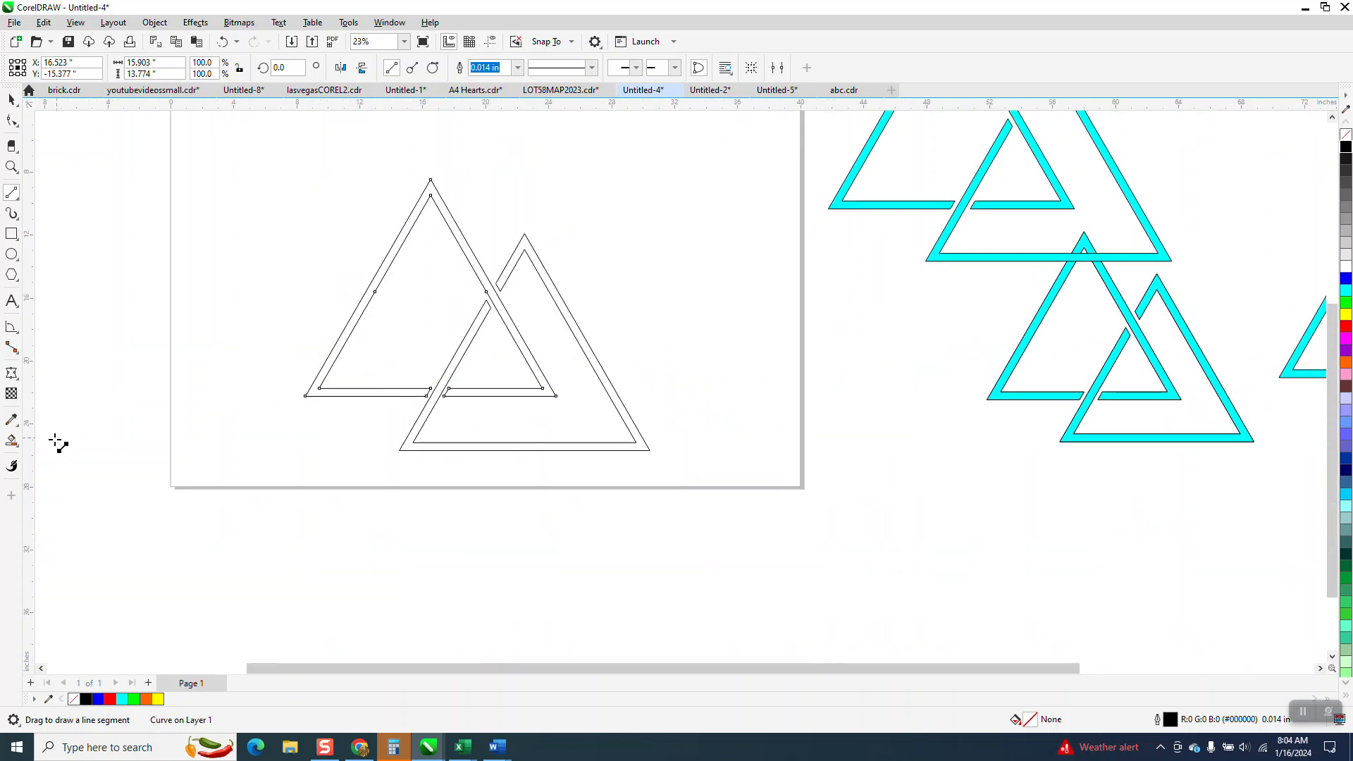
click(11, 441)
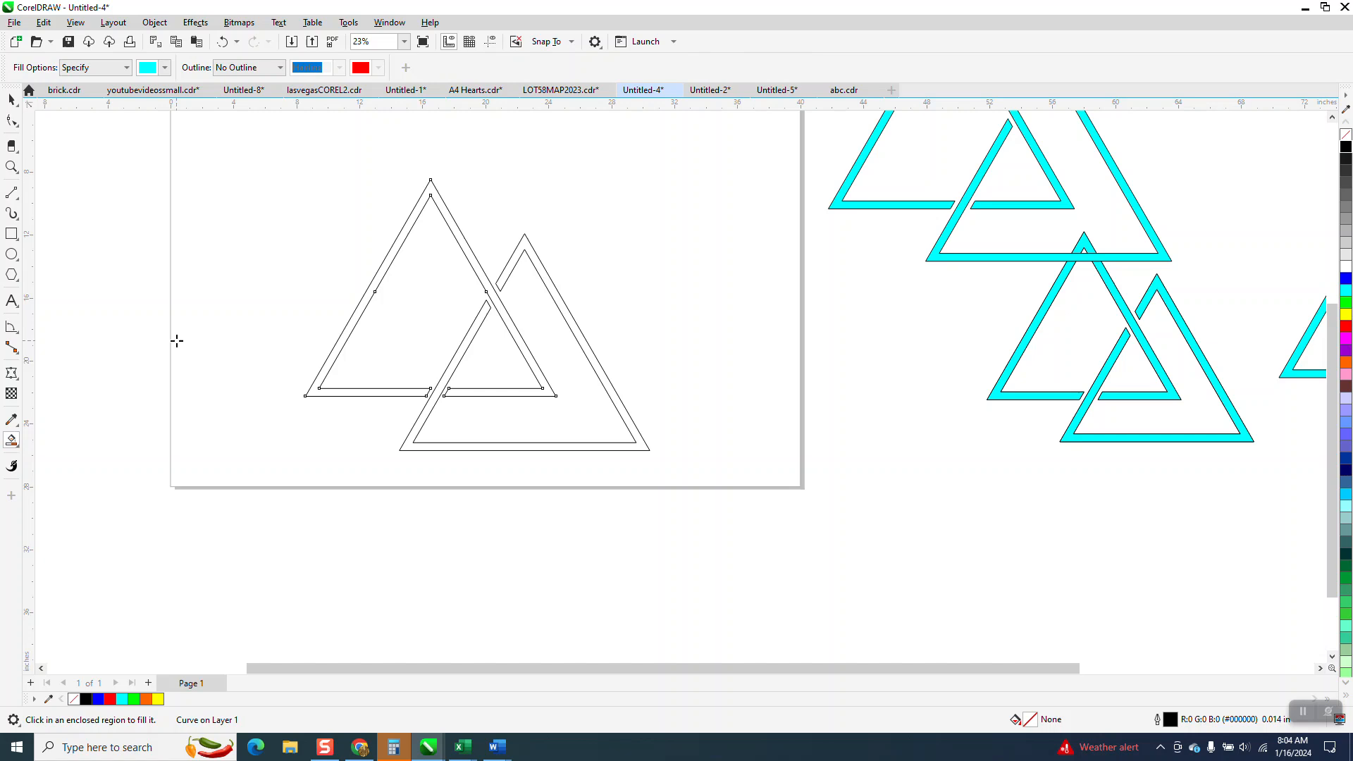
click(377, 285)
click(525, 246)
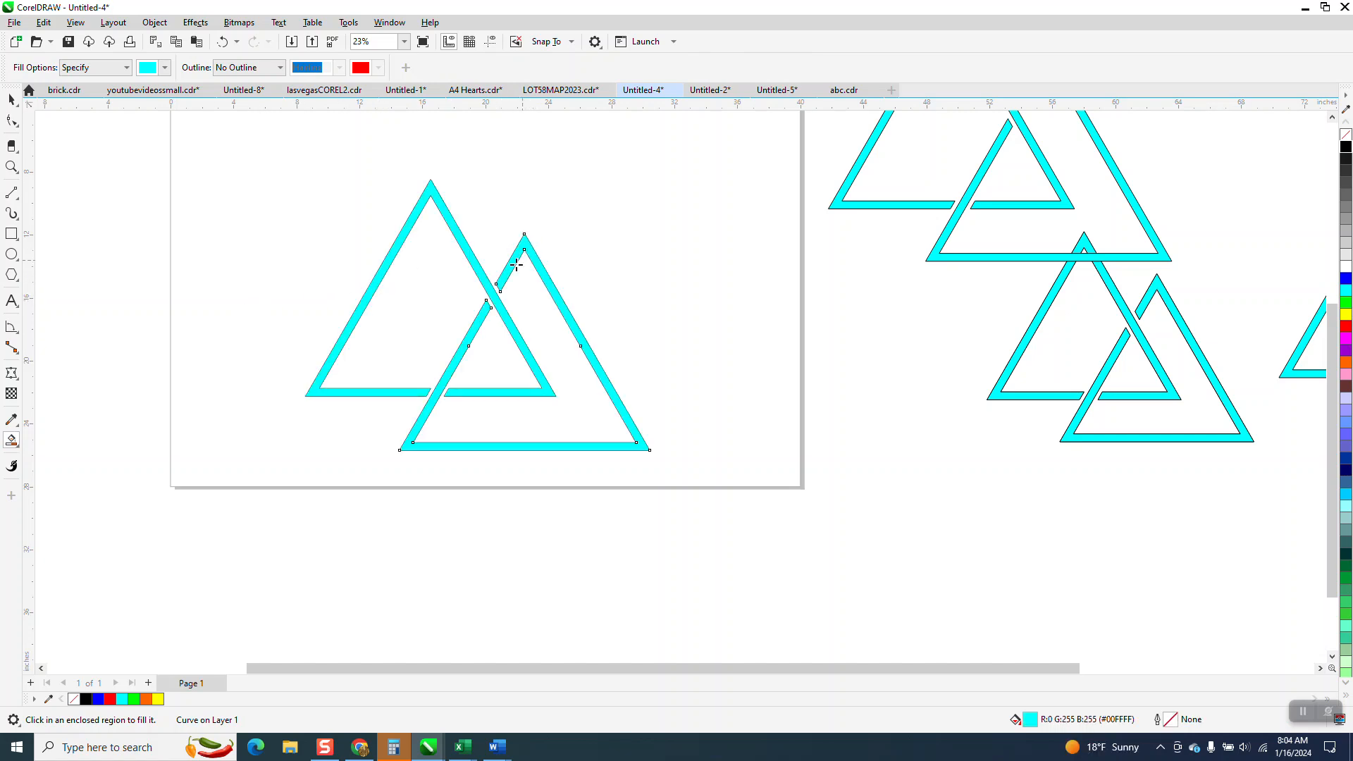
- Select all objects of both interlocking triangle frames on the page and give them a black outline
click(12, 100)
drag(240, 147, 717, 556)
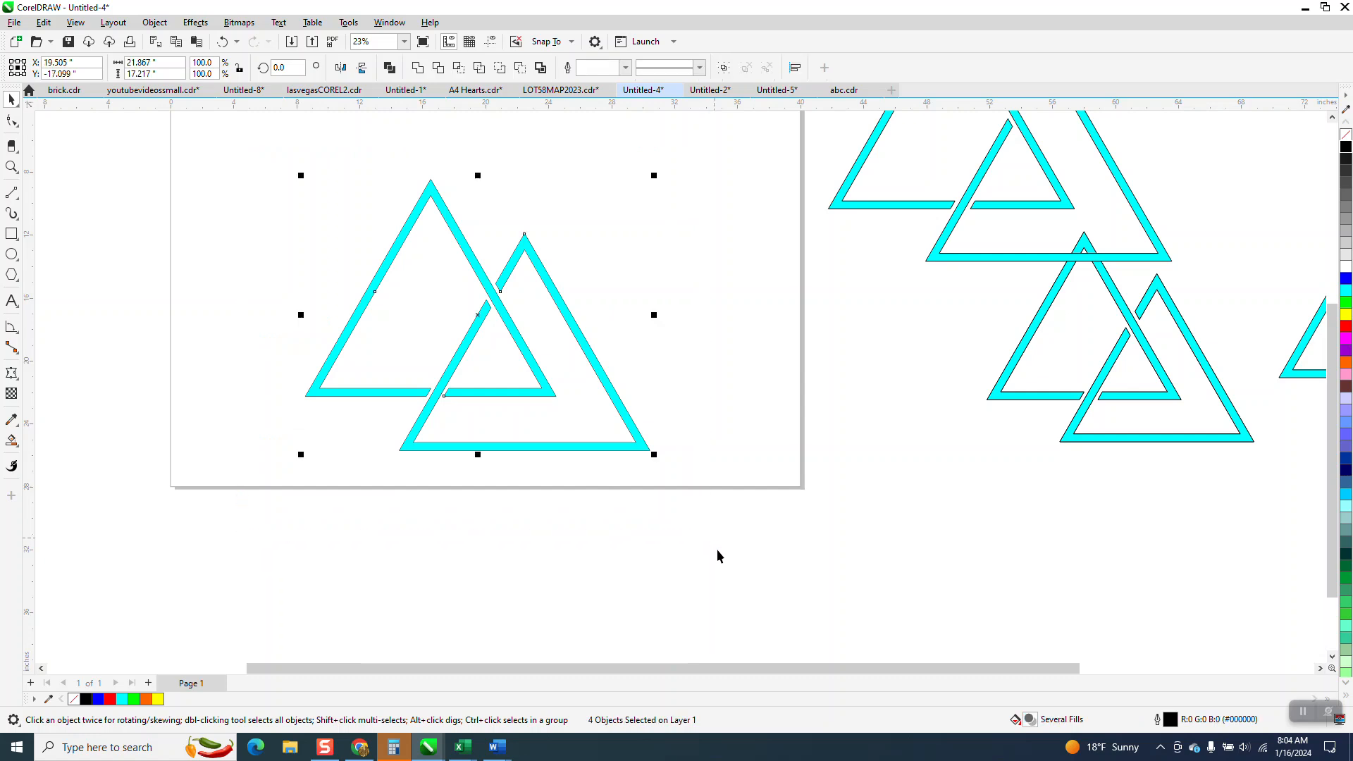
right_click(1347, 148)
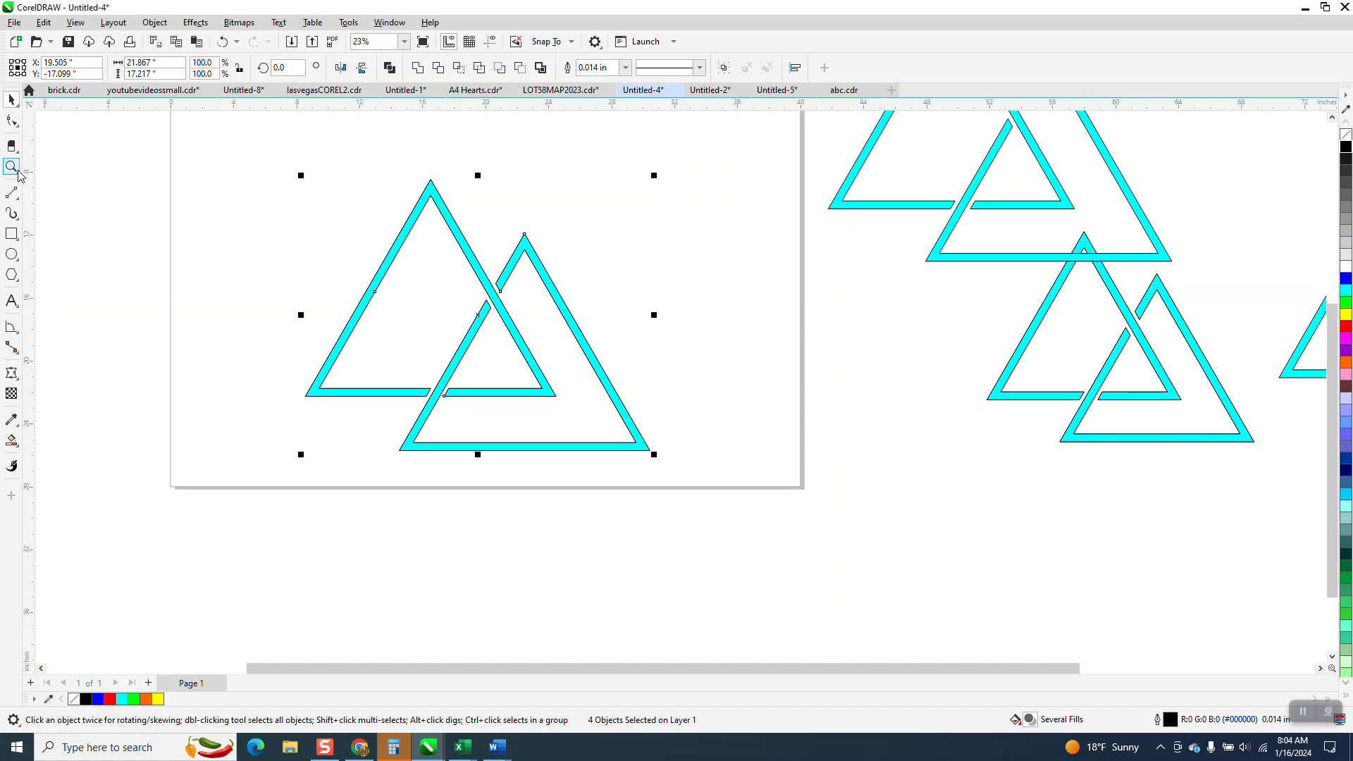
- Examine the gaps at both crossings of the filled triangle frames up close and the whole design on the page
drag(386, 248, 644, 339)
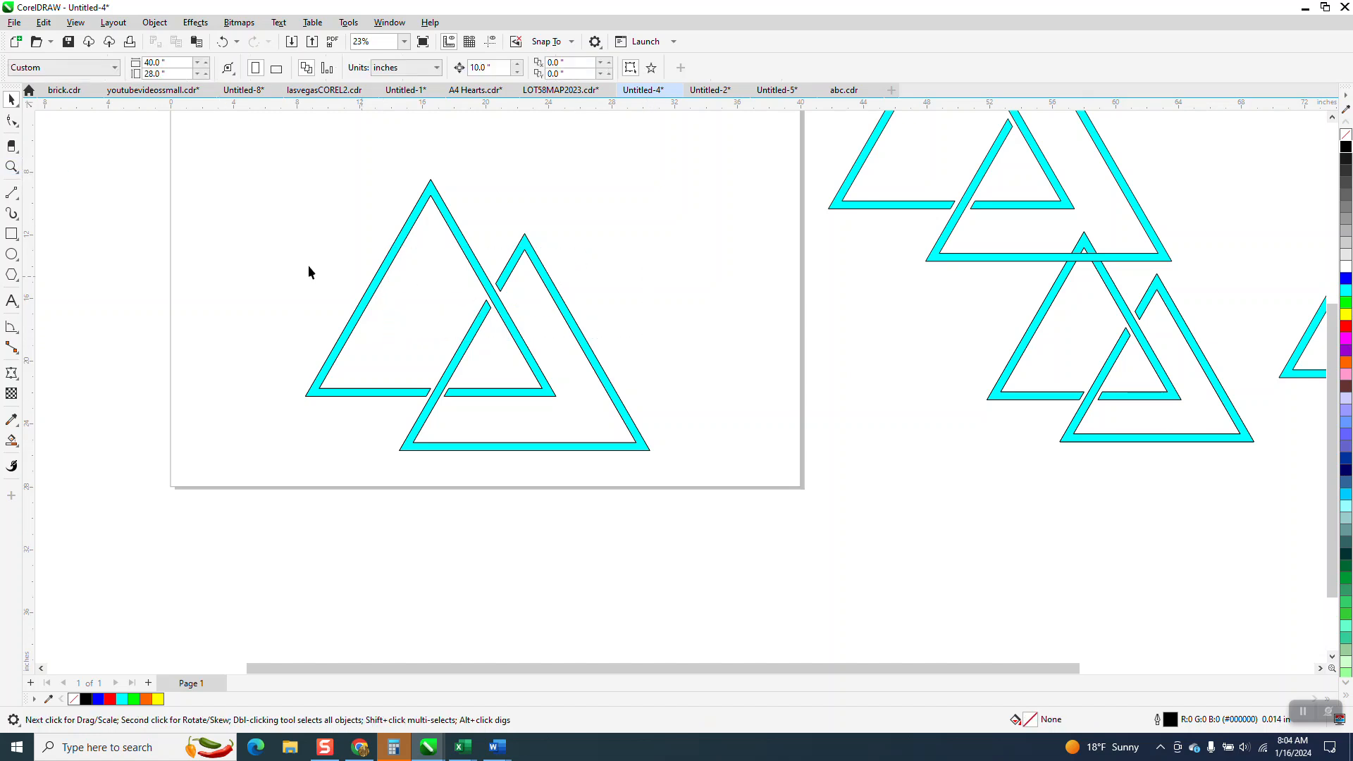
click(12, 167)
drag(425, 254, 652, 391)
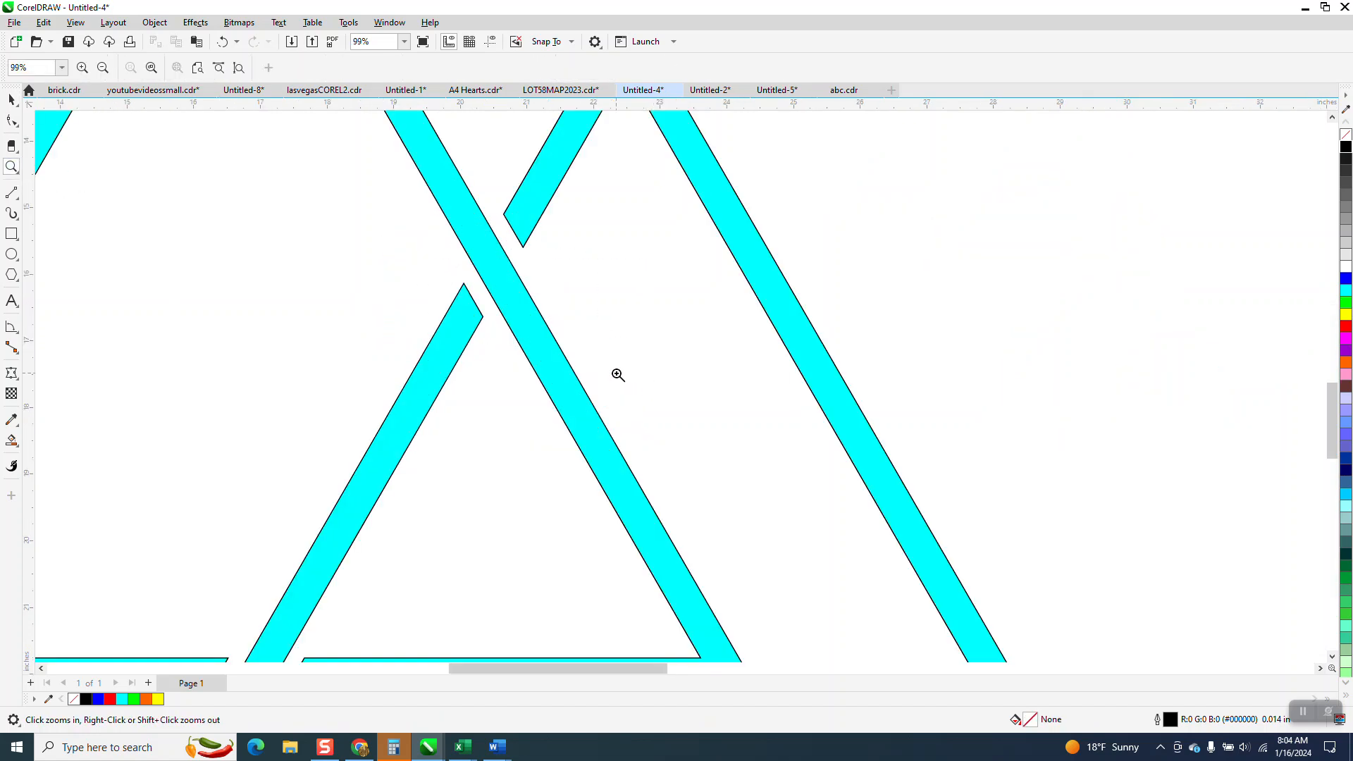
scroll(465, 303, down, 3)
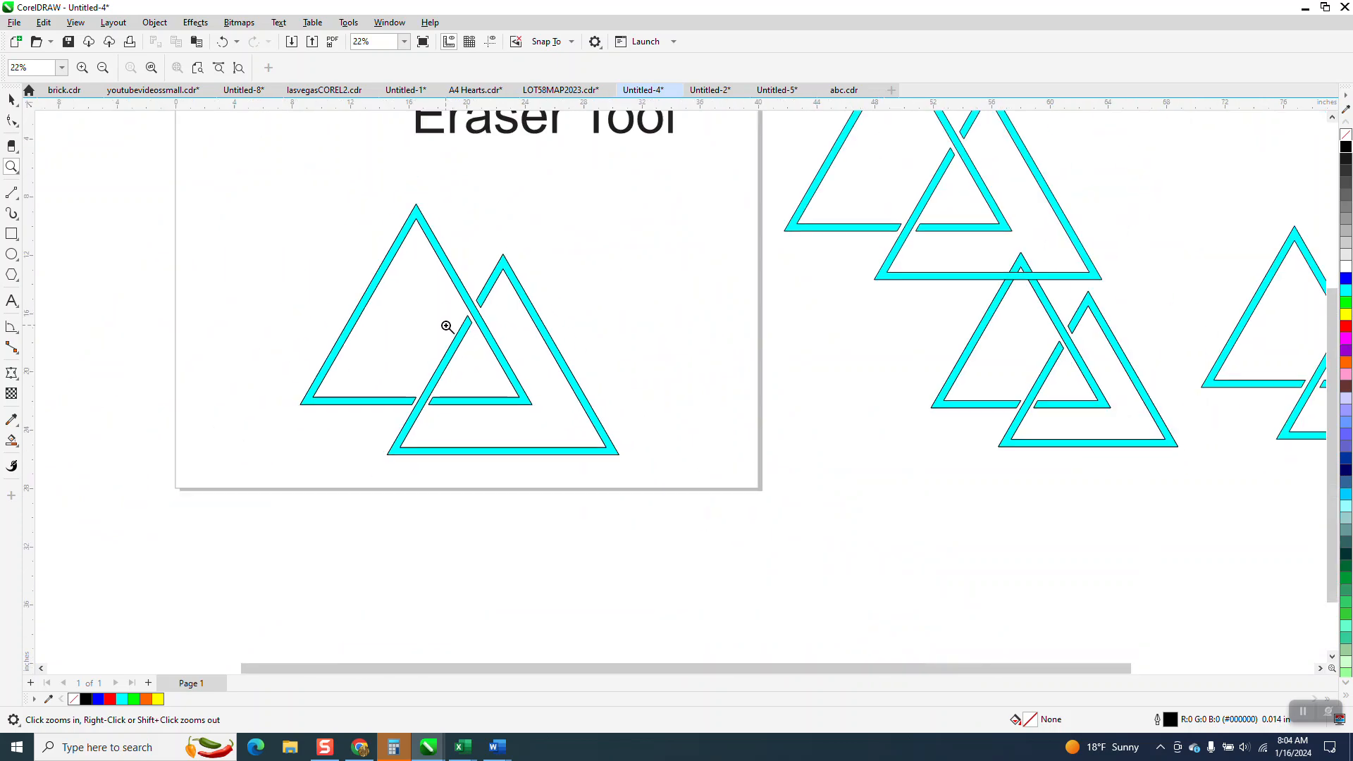
scroll(446, 326, down, 1)
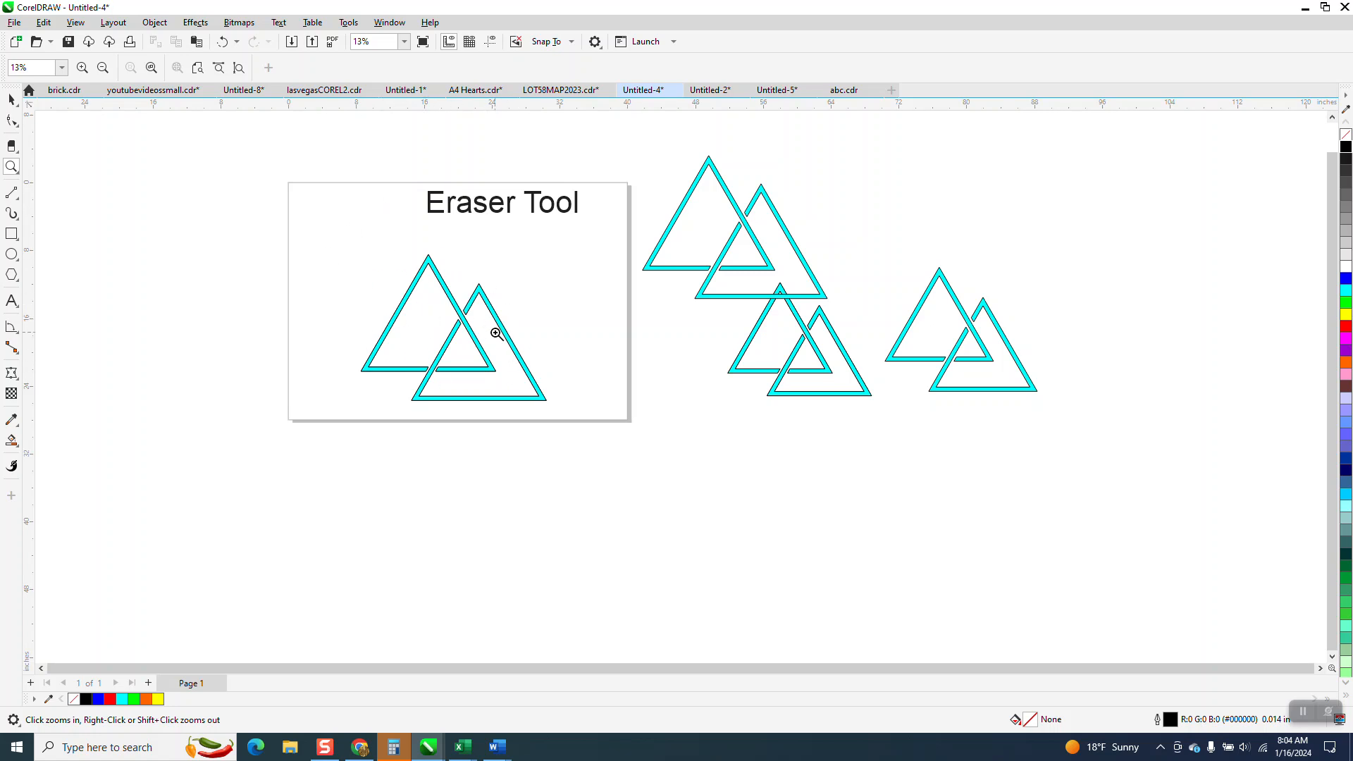
drag(389, 265, 550, 387)
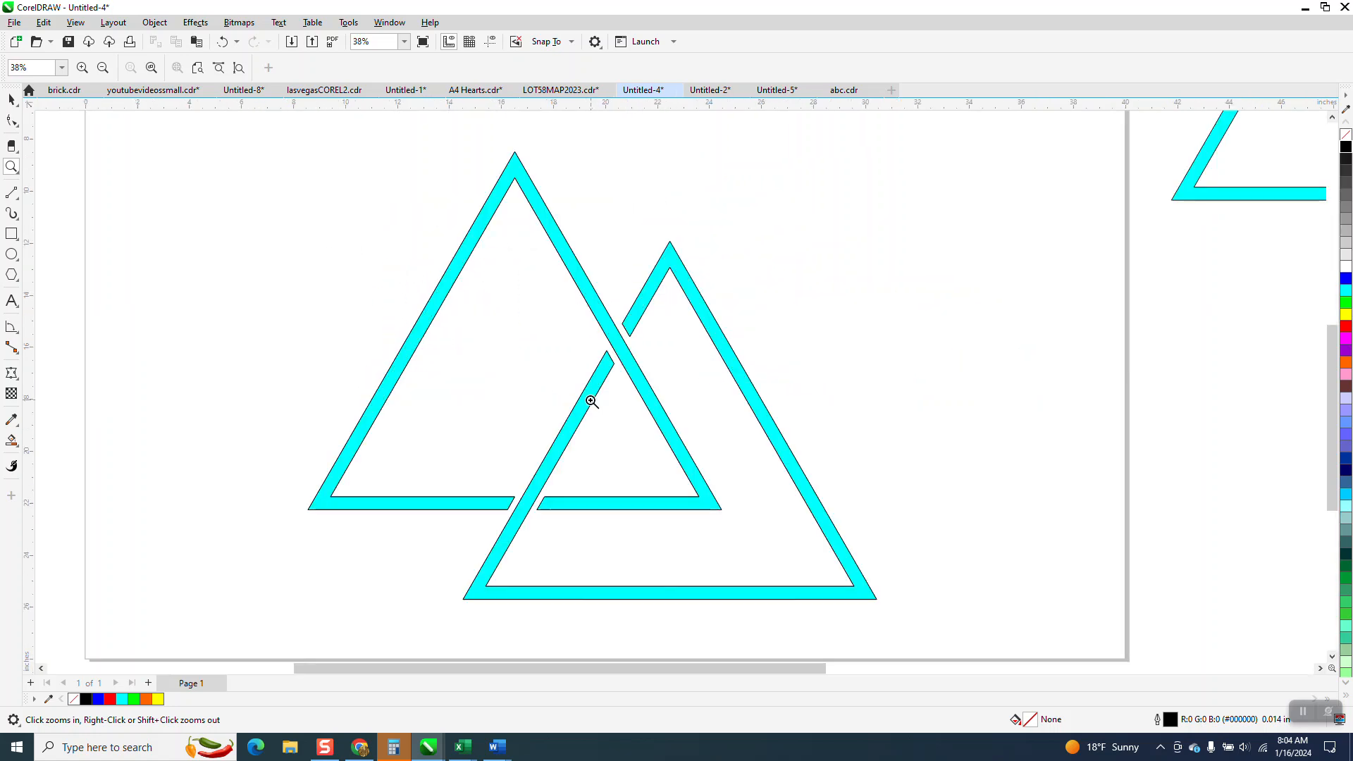
right_click(559, 384)
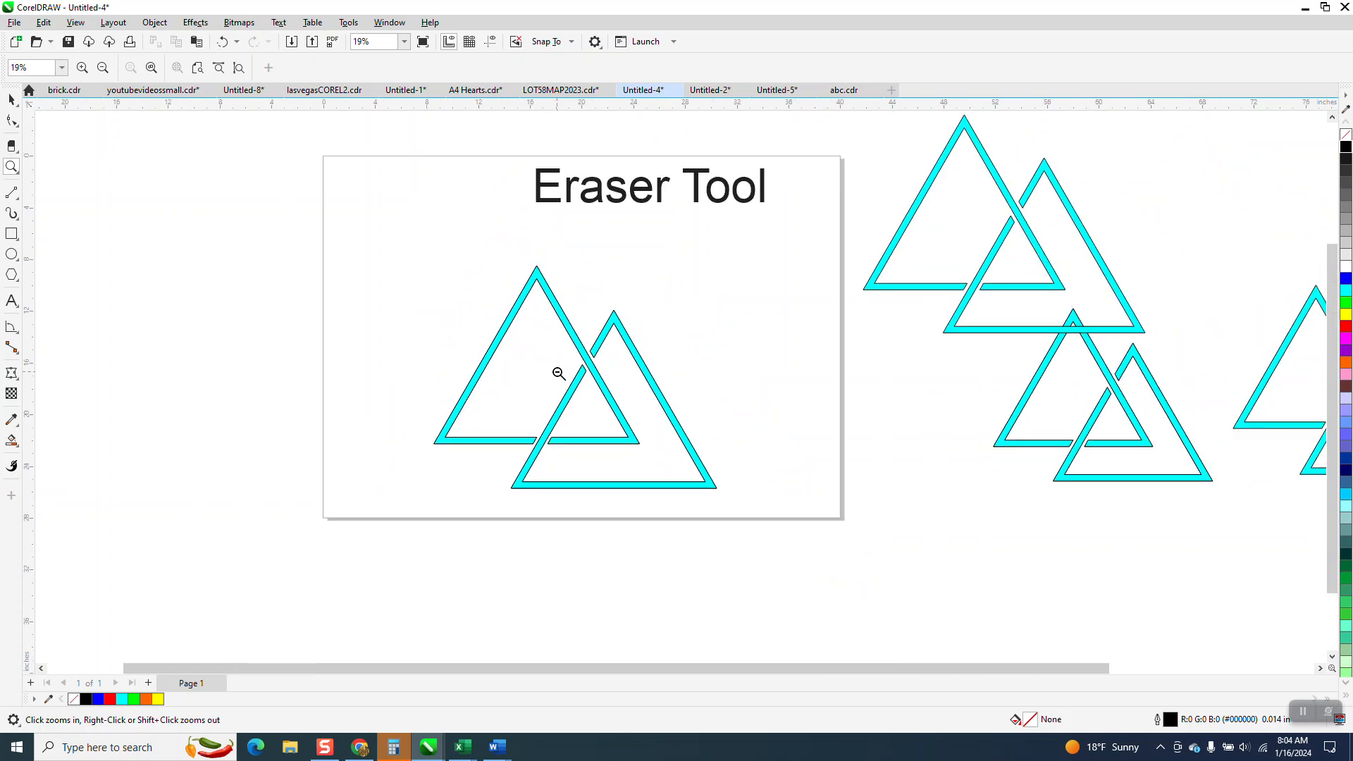